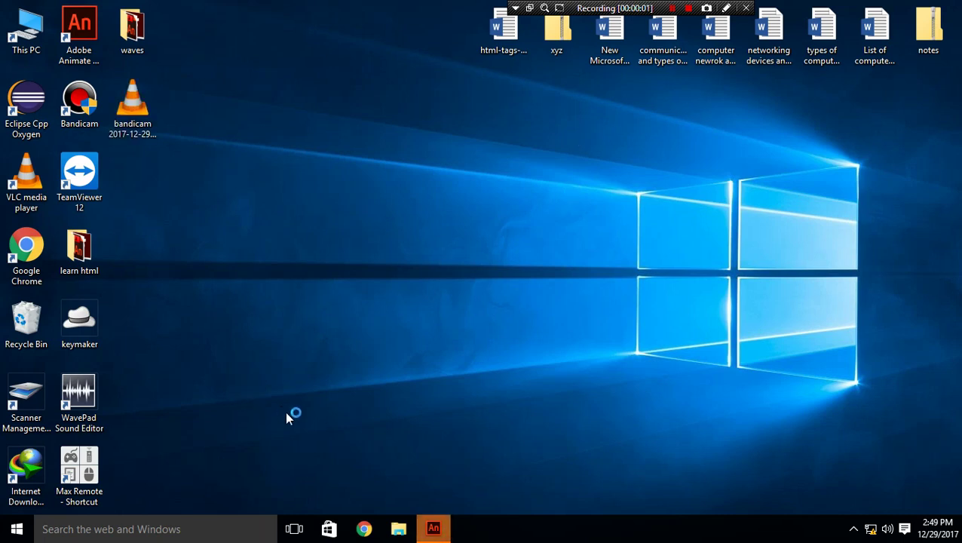
Open the waves folder and play its published Untitled-1 SWF in Flash Player.
{"action": "double_click", "coordinate": [132, 29]}
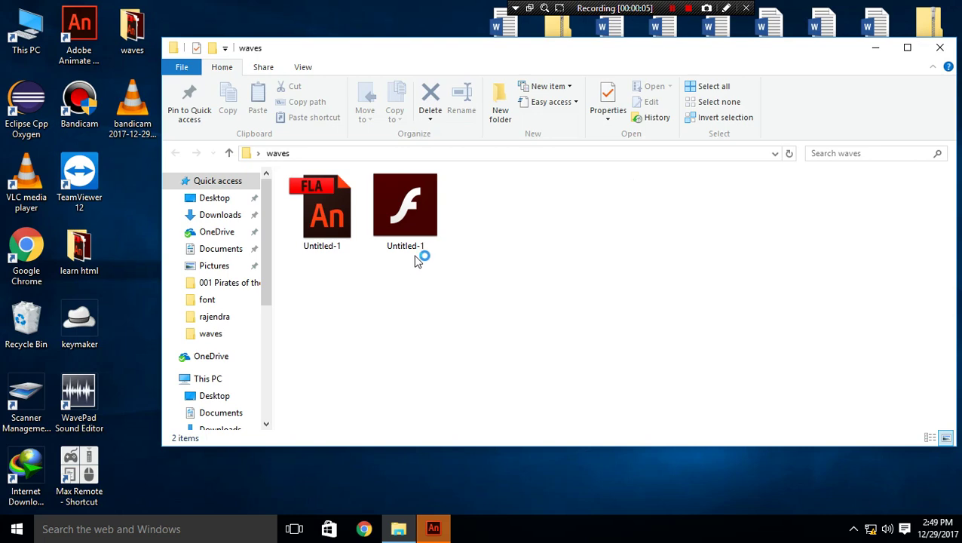
{"action": "left_click", "coordinate": [420, 214]}
{"action": "double_click", "coordinate": [420, 214]}
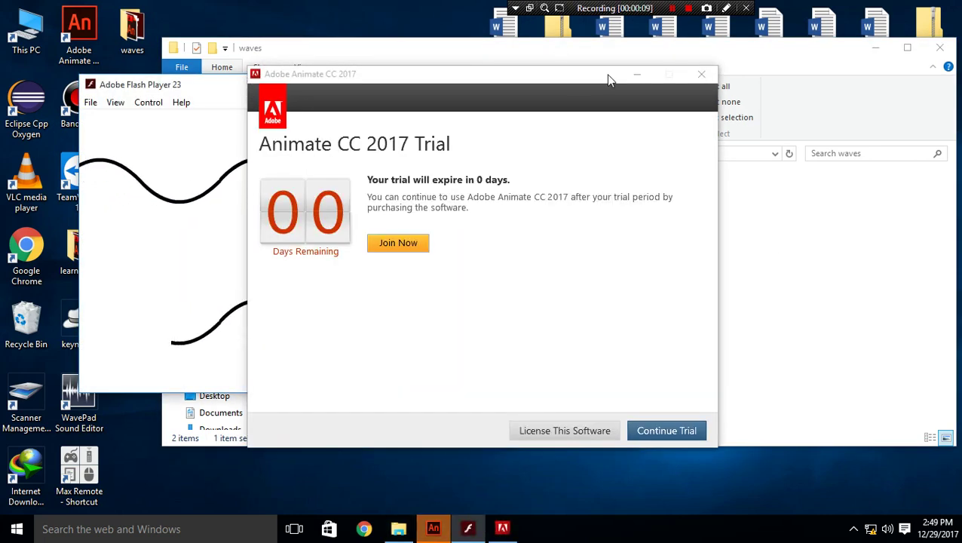
Dismiss the Animate trial notice, close the waves folder and Flash Player, and return to Animate.
{"action": "left_click", "coordinate": [701, 73]}
{"action": "left_click", "coordinate": [564, 313]}
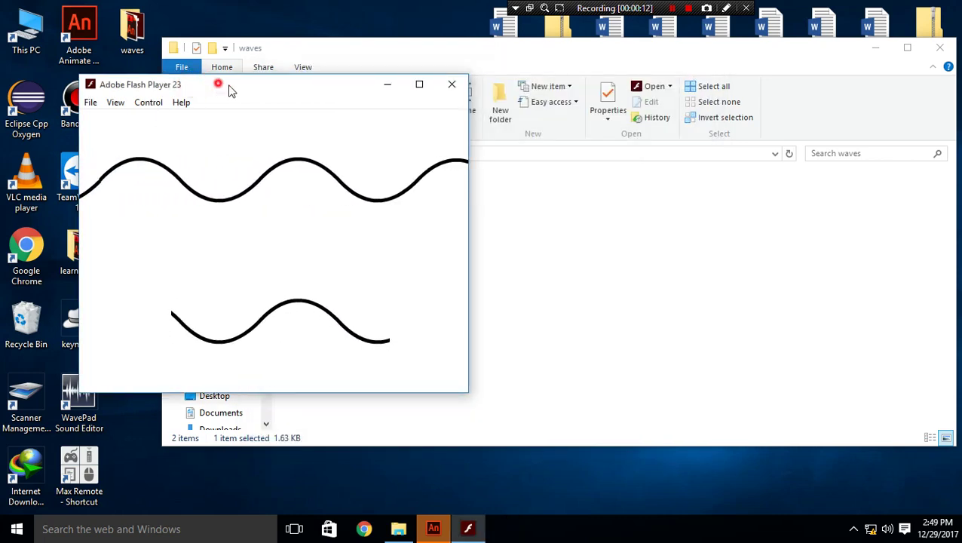
{"action": "left_click_drag", "start_coordinate": [219, 88], "coordinate": [443, 107]}
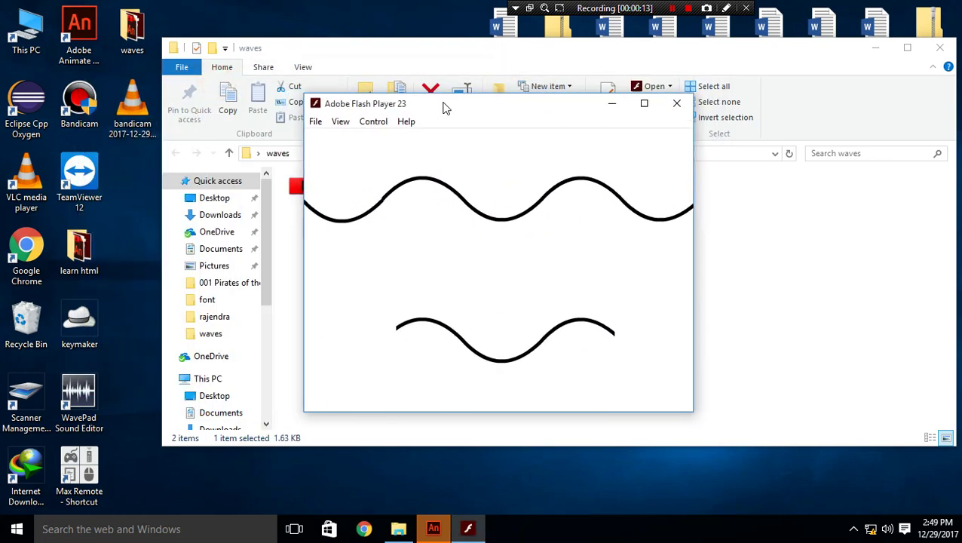
{"action": "left_click", "coordinate": [939, 51]}
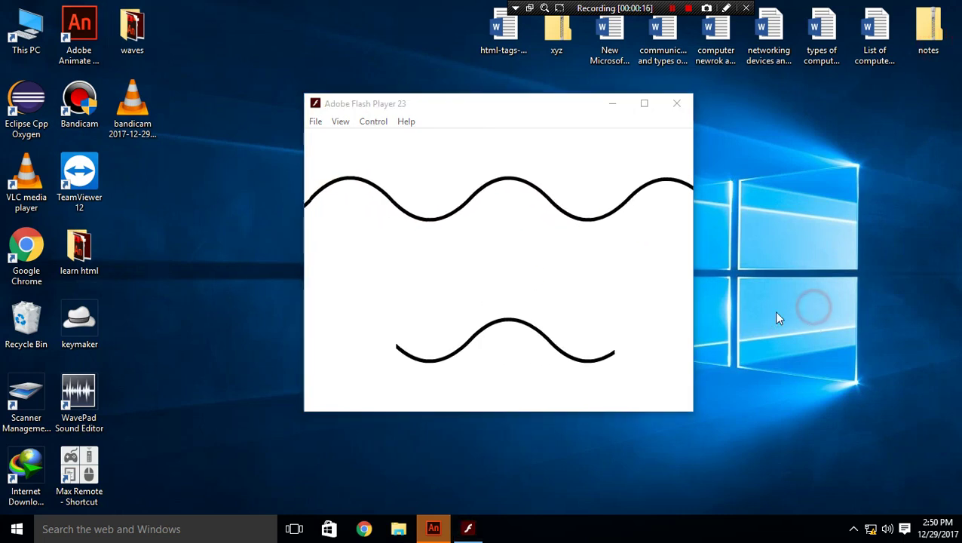
{"action": "left_click", "coordinate": [676, 105]}
{"action": "left_click", "coordinate": [435, 527]}
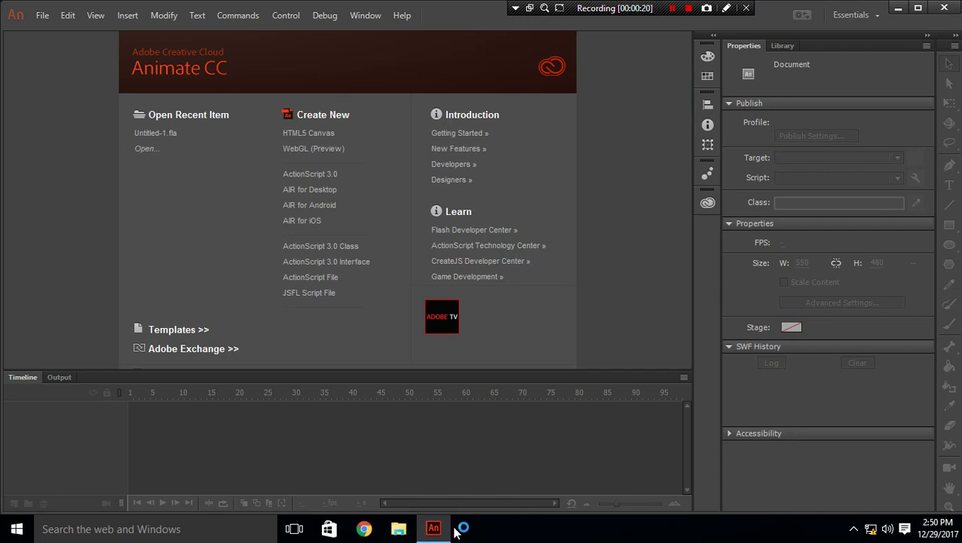
Create a new ActionScript 3.0 document and rename Layer 1 to 'line'.
{"action": "left_click", "coordinate": [328, 174]}
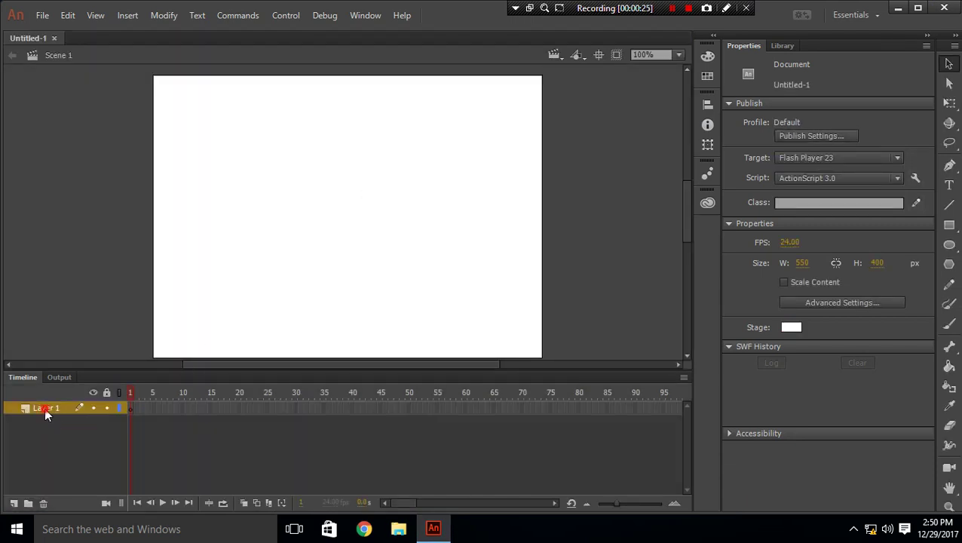
{"action": "double_click", "coordinate": [45, 408]}
{"action": "type", "text": "line"}
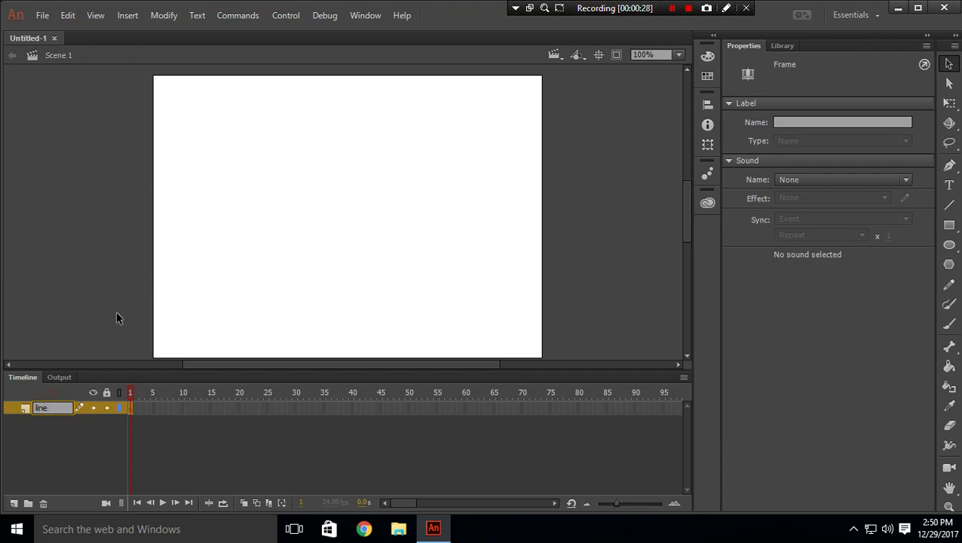
{"action": "left_click", "coordinate": [116, 317]}
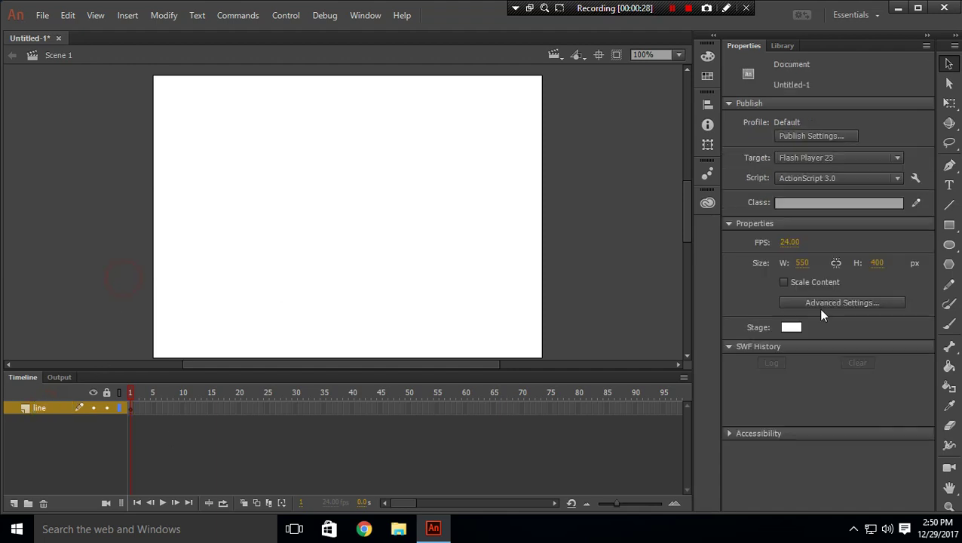
{"action": "left_click", "coordinate": [950, 205]}
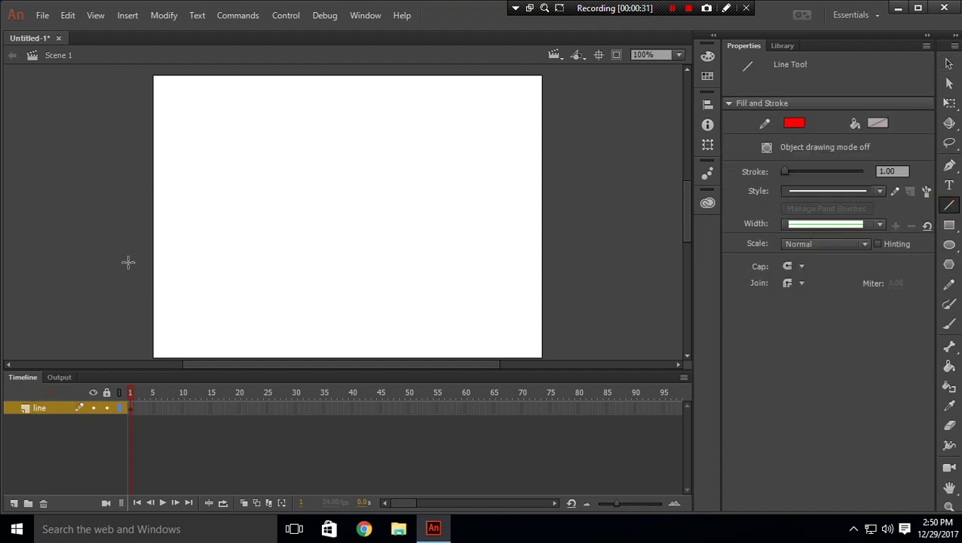
Draw a red horizontal line across the stage and set its stroke to 5 and Y to 200.
{"action": "left_click_drag", "start_coordinate": [155, 224], "coordinate": [541, 225]}
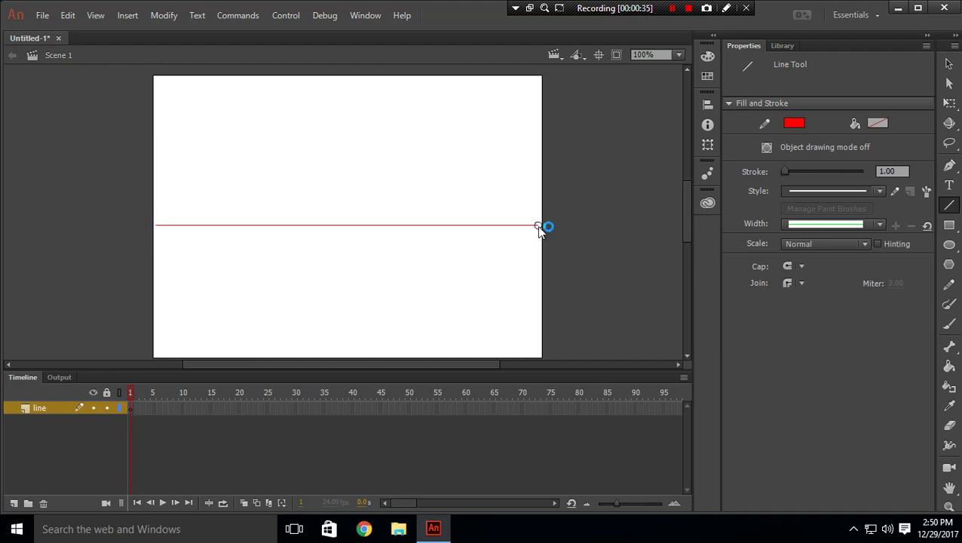
{"action": "left_click", "coordinate": [949, 64]}
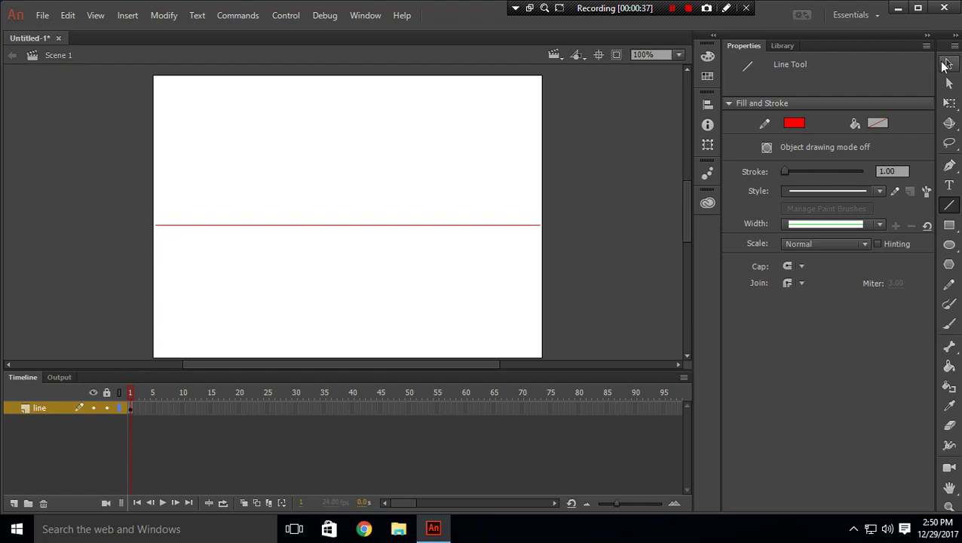
{"action": "left_click", "coordinate": [489, 224]}
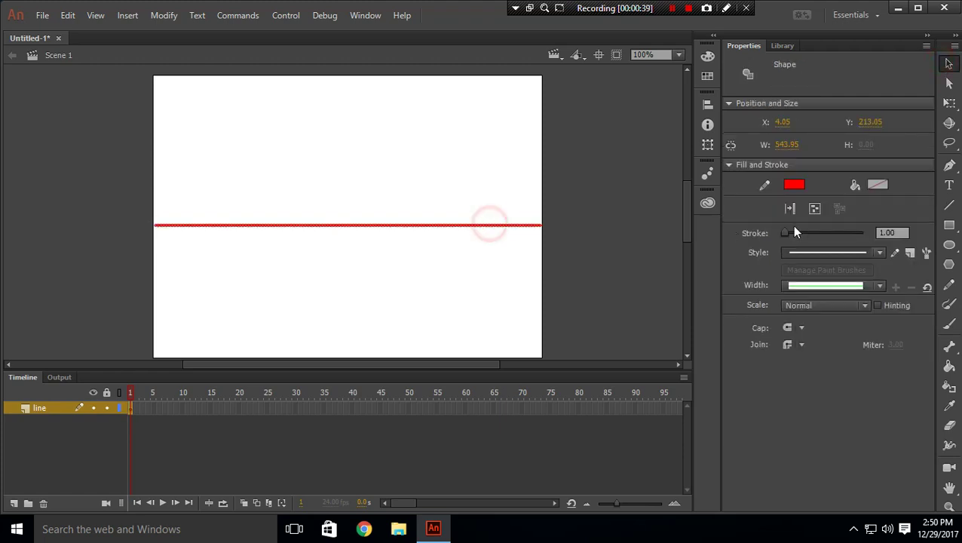
{"action": "left_click", "coordinate": [894, 233]}
{"action": "type", "text": "5"}
{"action": "left_click", "coordinate": [589, 206]}
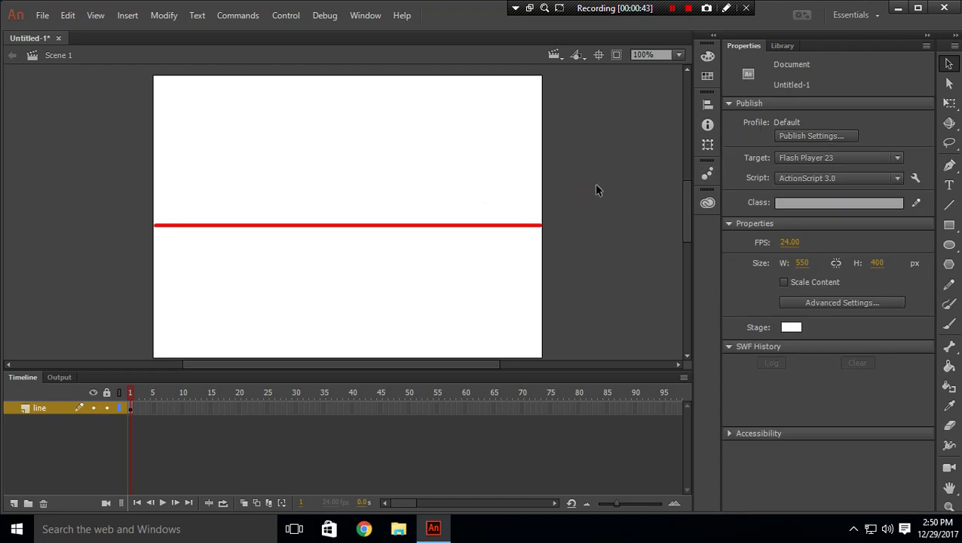
{"action": "left_click", "coordinate": [519, 225]}
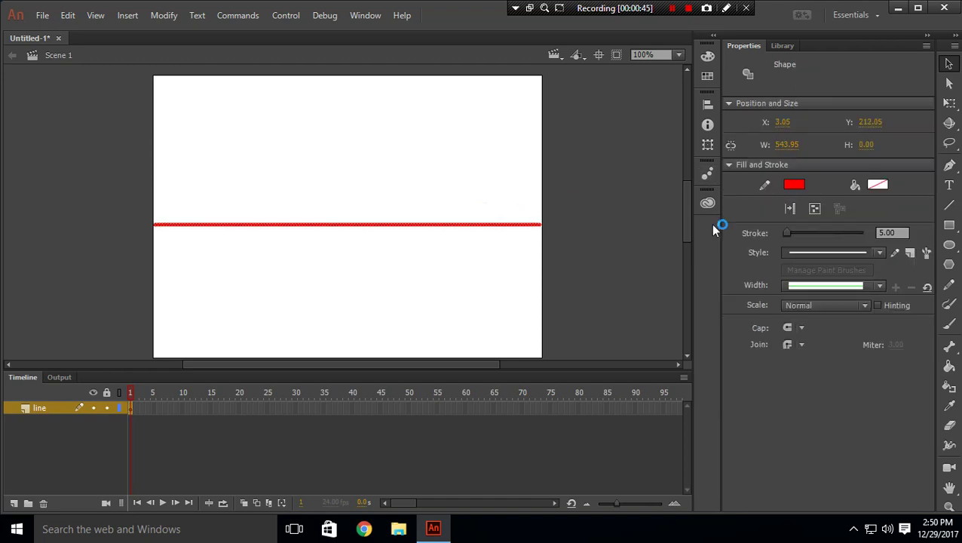
{"action": "left_click", "coordinate": [870, 123]}
{"action": "type", "text": "200"}
{"action": "left_click", "coordinate": [525, 133]}
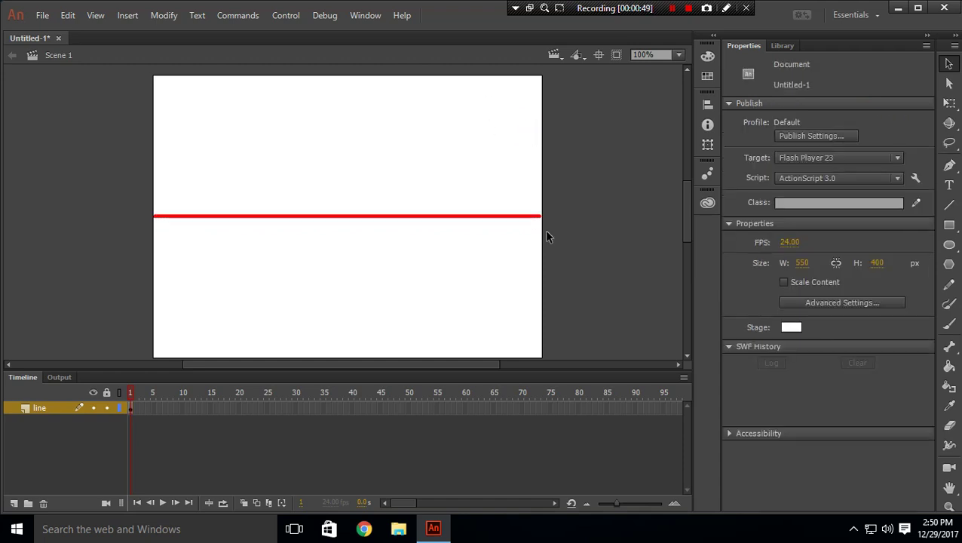
Paste a copy of the red line in place, make it black and move it to Y 20.
{"action": "right_click", "coordinate": [482, 216]}
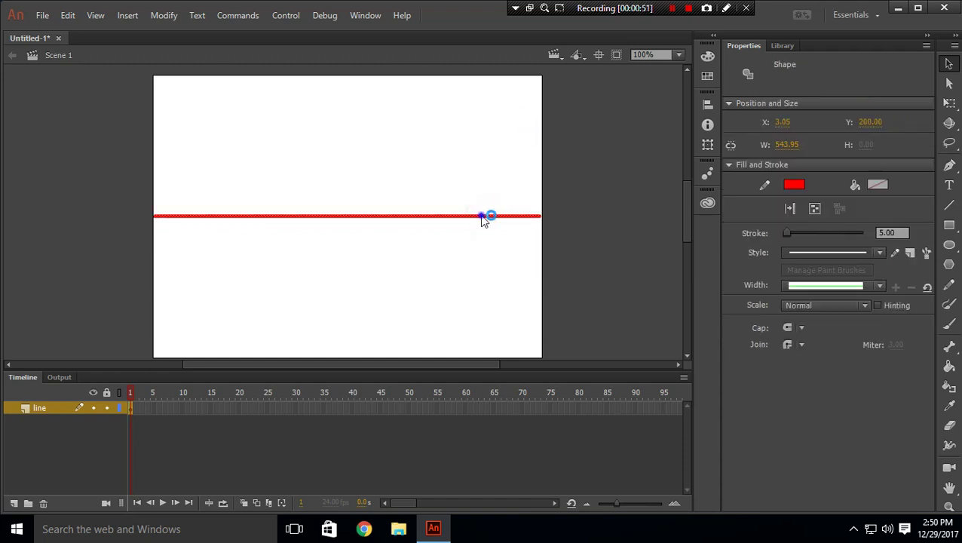
{"action": "left_click", "coordinate": [539, 226]}
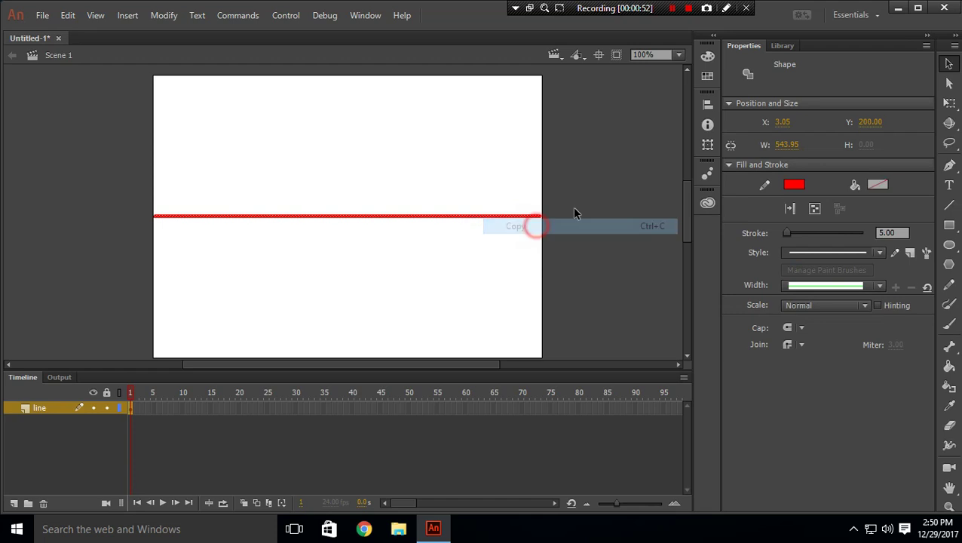
{"action": "right_click", "coordinate": [582, 218]}
{"action": "left_click", "coordinate": [603, 267]}
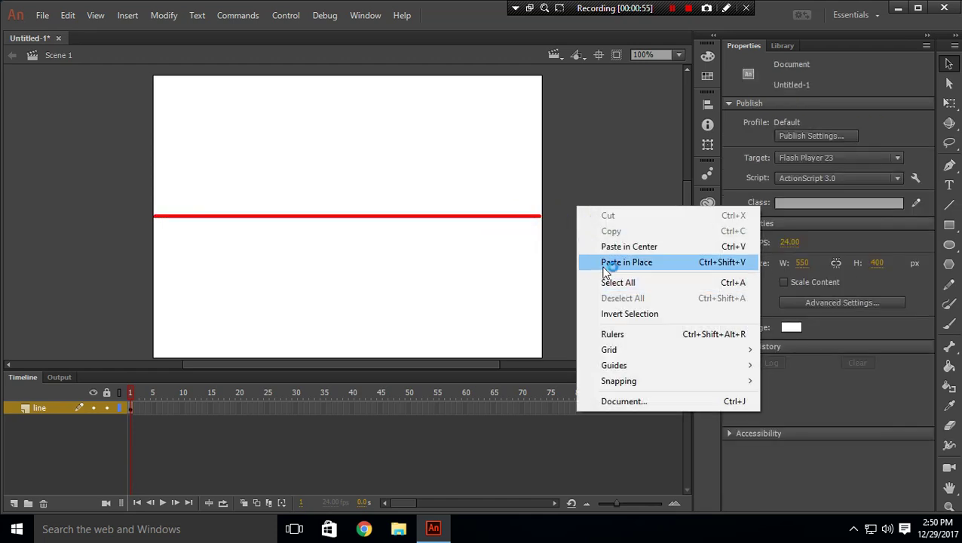
{"action": "left_click", "coordinate": [792, 187]}
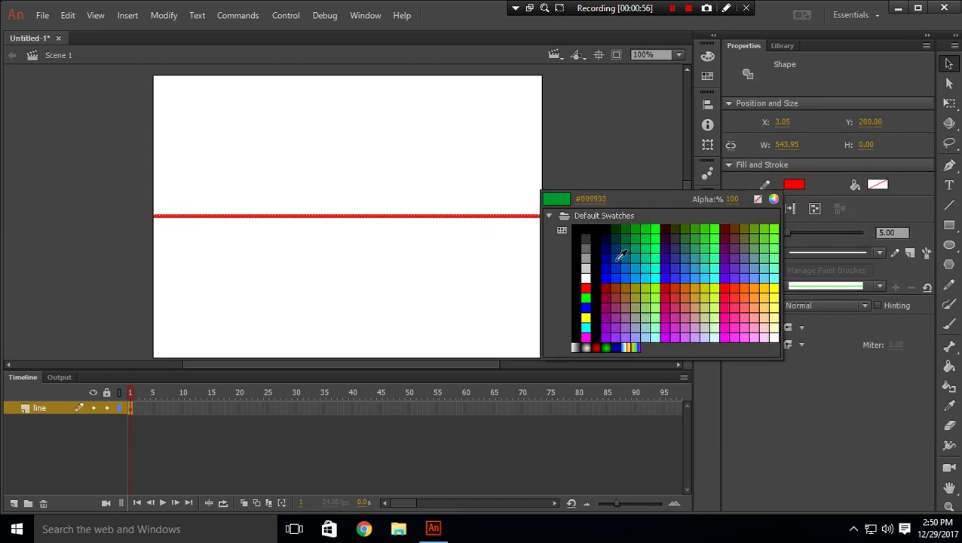
{"action": "left_click", "coordinate": [595, 292]}
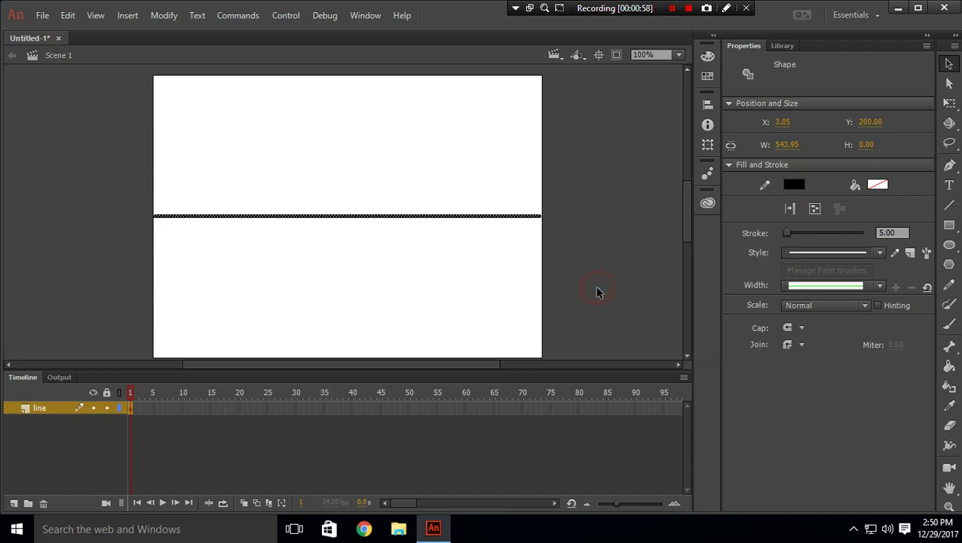
{"action": "left_click", "coordinate": [869, 122]}
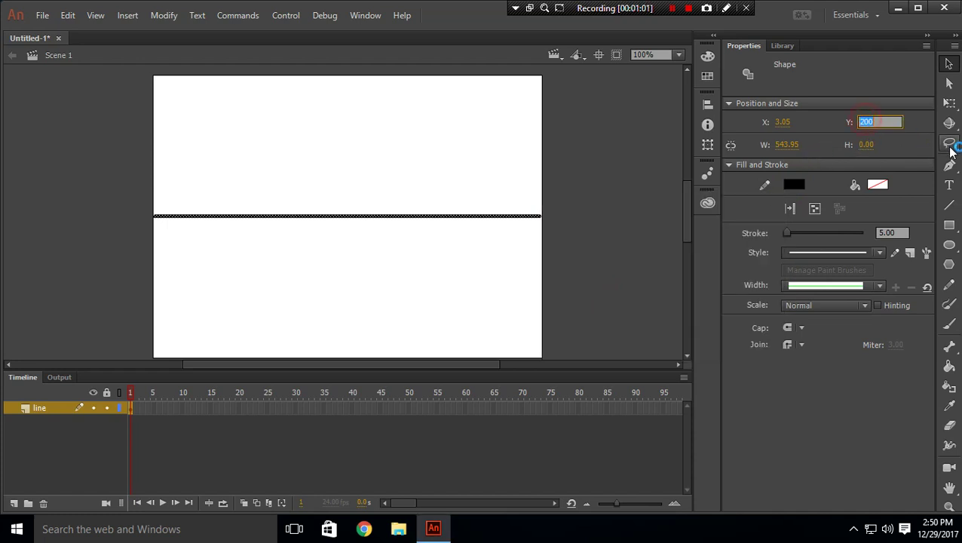
{"action": "type", "text": "24."}
{"action": "type", "text": "0"}
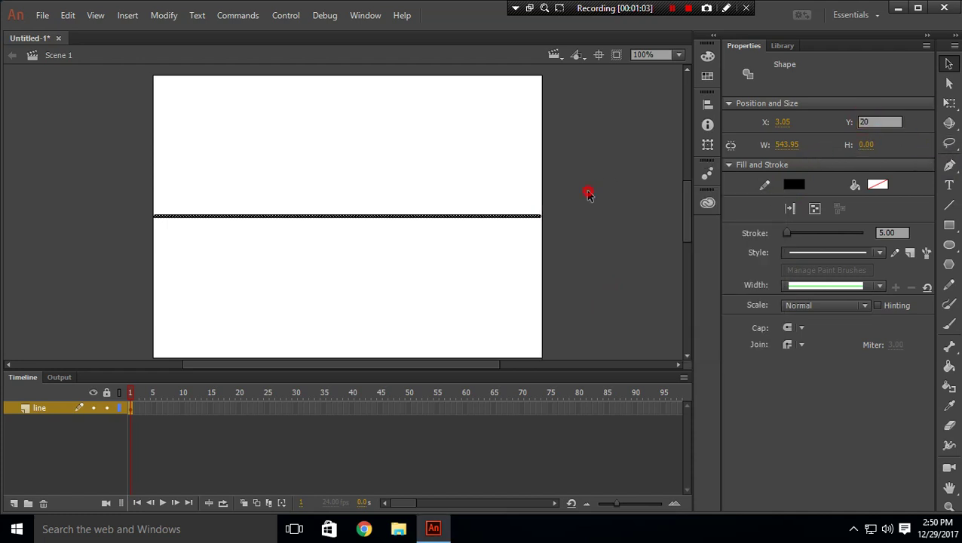
{"action": "left_click", "coordinate": [586, 192]}
Copy the black line, paste it in place and move the copy to Y 100.
{"action": "right_click", "coordinate": [585, 192]}
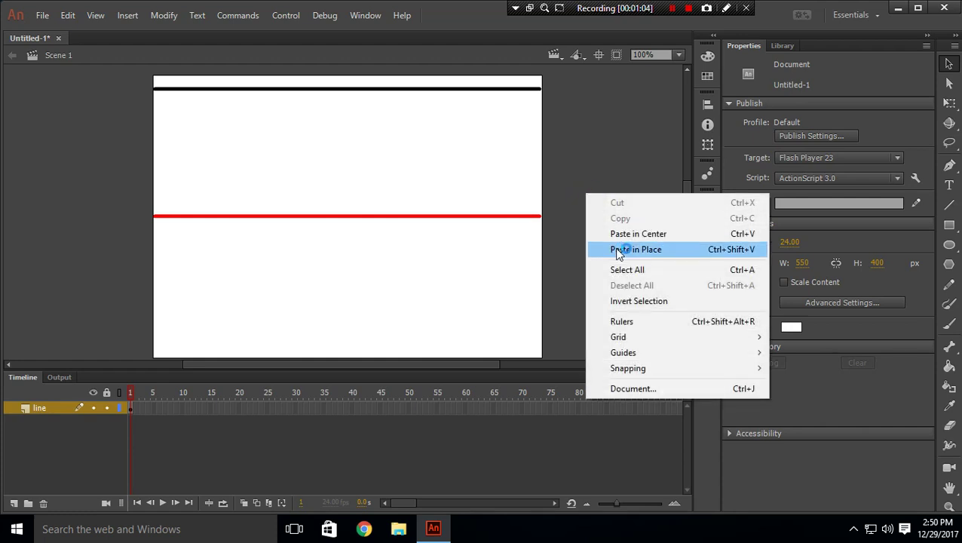
{"action": "right_click", "coordinate": [510, 89]}
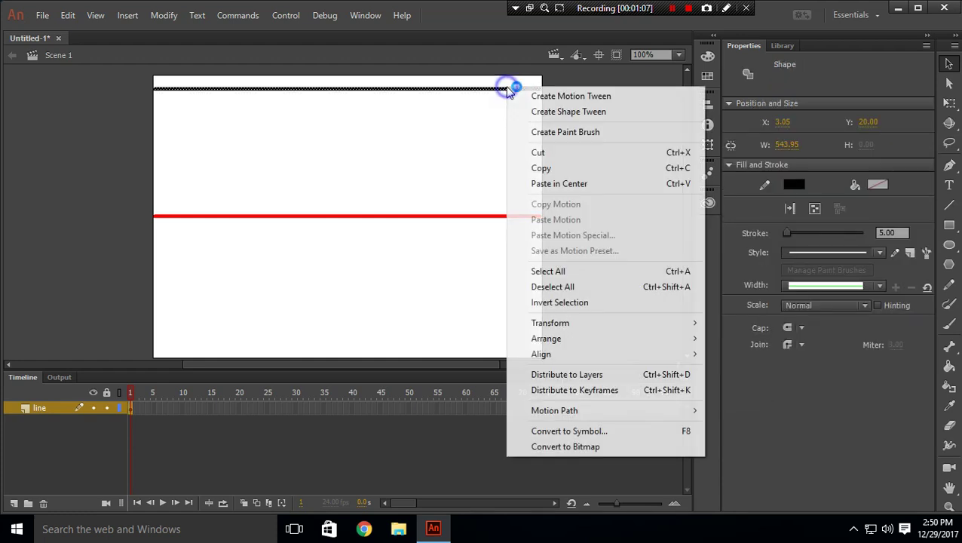
{"action": "left_click", "coordinate": [537, 163]}
{"action": "right_click", "coordinate": [571, 143]}
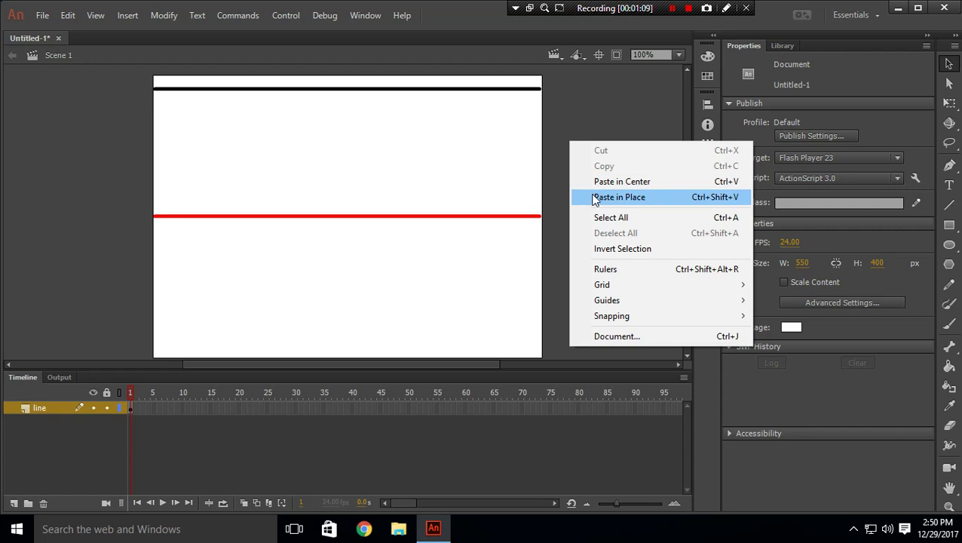
{"action": "left_click", "coordinate": [592, 197]}
{"action": "left_click", "coordinate": [864, 121]}
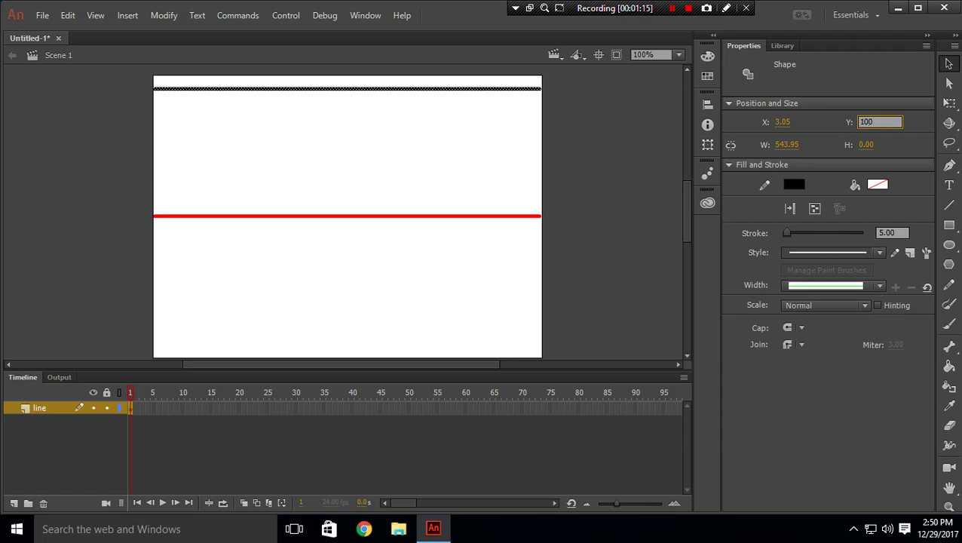
{"action": "left_click", "coordinate": [635, 147]}
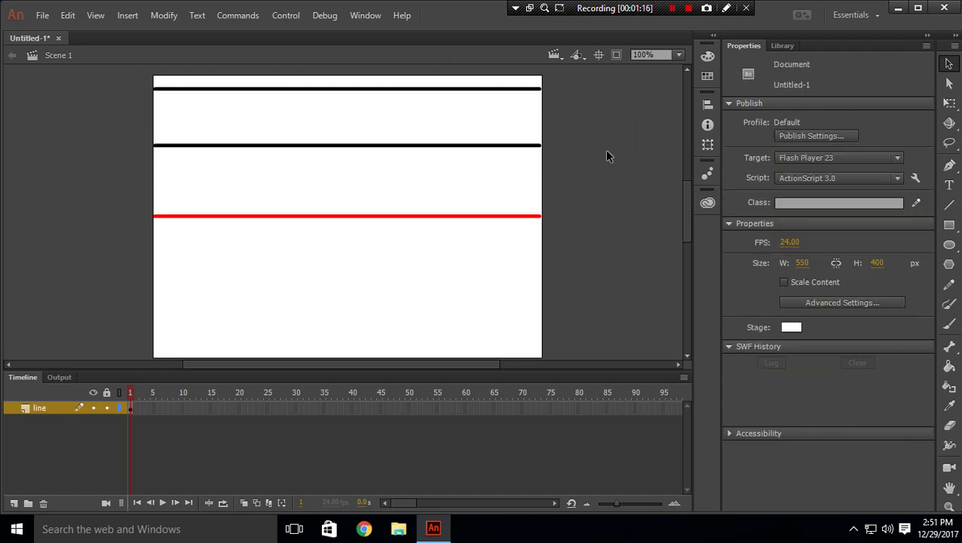
Paste another black line in place at Y 180, just above the red line.
{"action": "right_click", "coordinate": [607, 156]}
{"action": "left_click", "coordinate": [632, 214]}
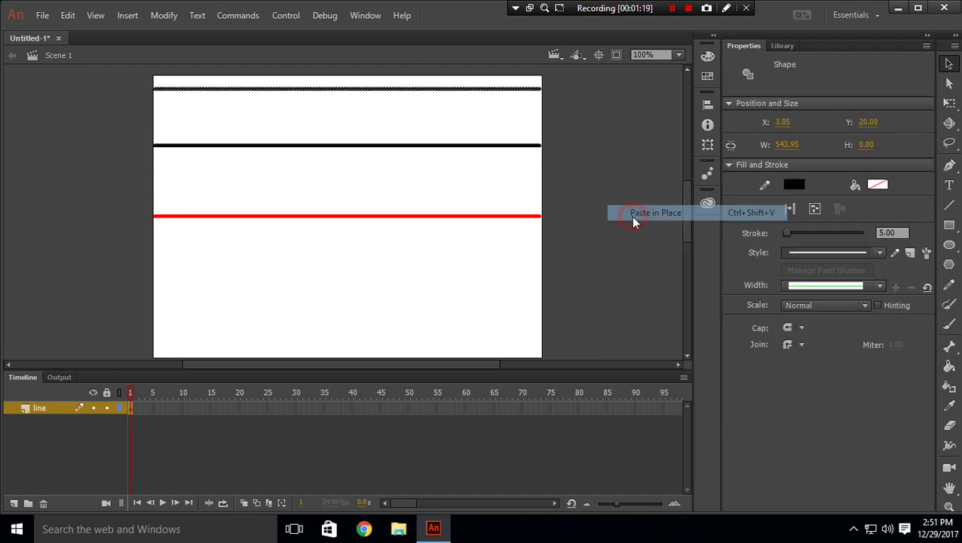
{"action": "left_click", "coordinate": [867, 121]}
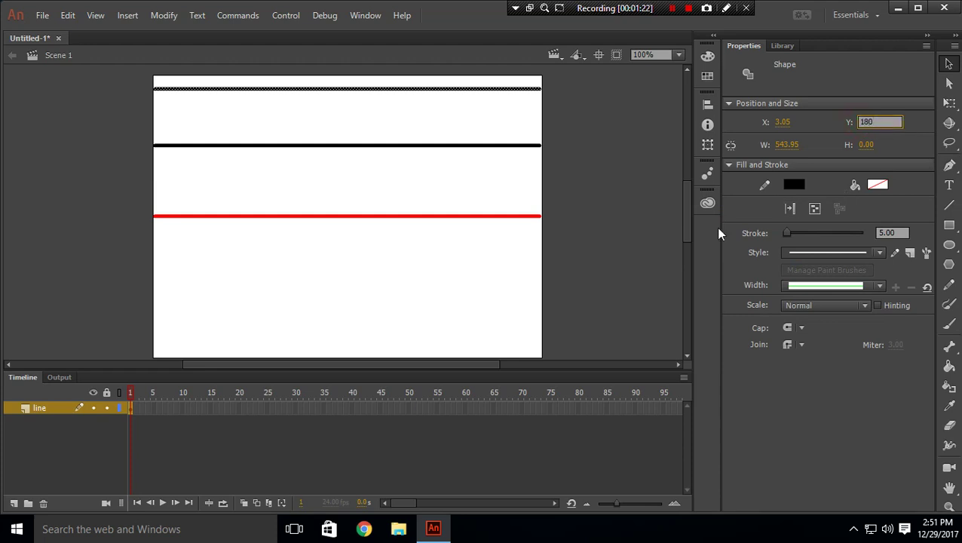
{"action": "type", "text": "180"}
{"action": "left_click", "coordinate": [623, 212]}
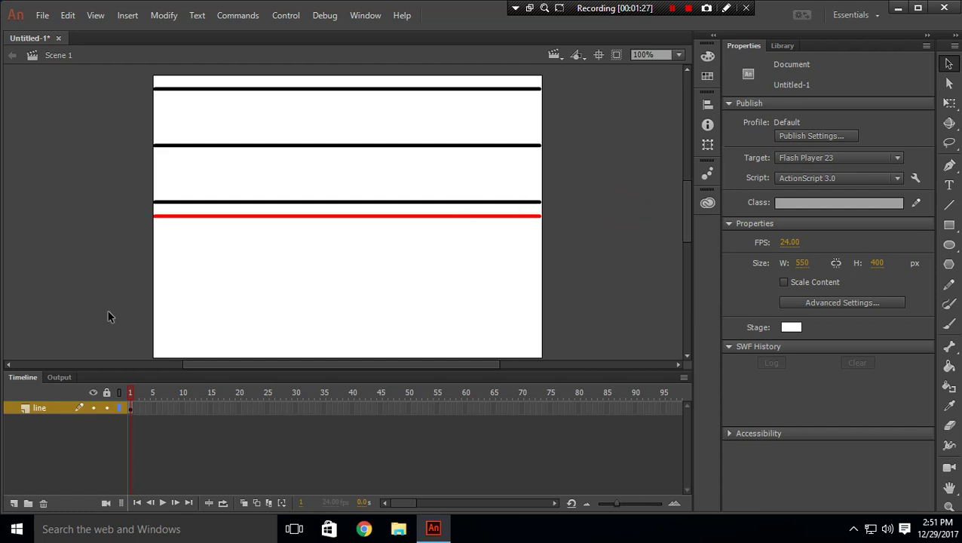
Select the three black lines and change their stroke colour to bright green.
{"action": "mouse_move", "coordinate": [127, 73]}
{"action": "left_mouse_down"}
{"action": "mouse_move", "coordinate": [367, 148]}
{"action": "mouse_move", "coordinate": [484, 168]}
{"action": "mouse_move", "coordinate": [445, 167]}
{"action": "mouse_move", "coordinate": [578, 210]}
{"action": "left_mouse_up"}
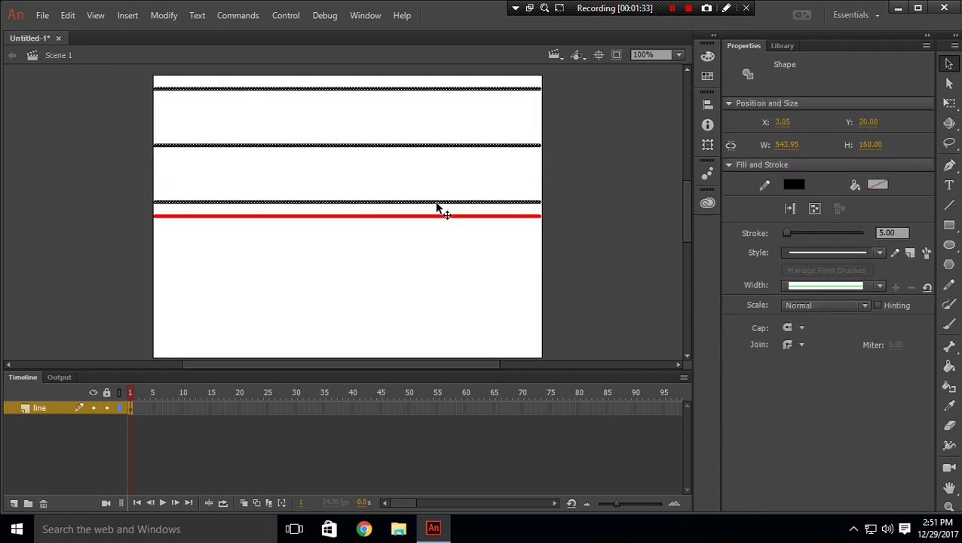
{"action": "right_click", "coordinate": [436, 206]}
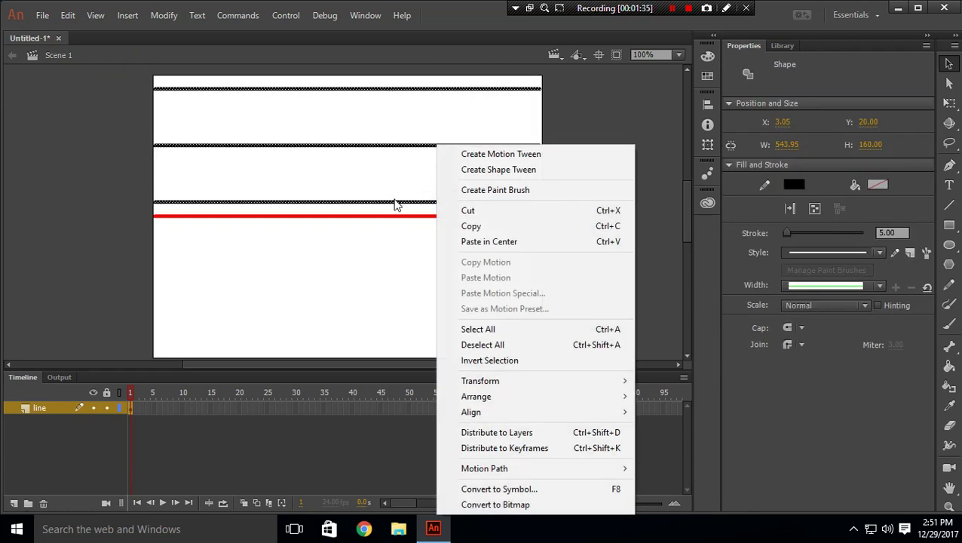
{"action": "left_click", "coordinate": [396, 204]}
{"action": "left_click", "coordinate": [794, 184]}
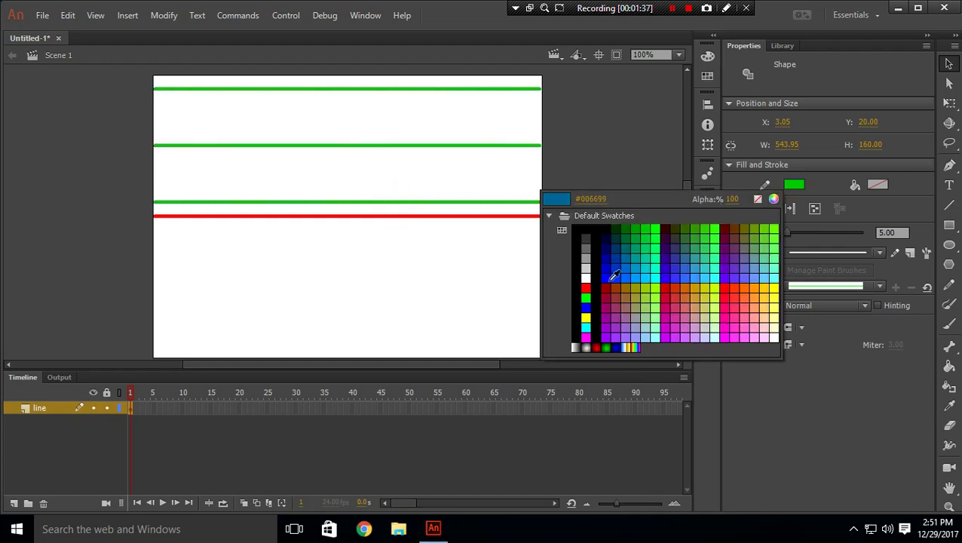
{"action": "left_click", "coordinate": [585, 298]}
Change the red line's stroke colour to black.
{"action": "left_click", "coordinate": [424, 215]}
{"action": "left_click", "coordinate": [794, 184]}
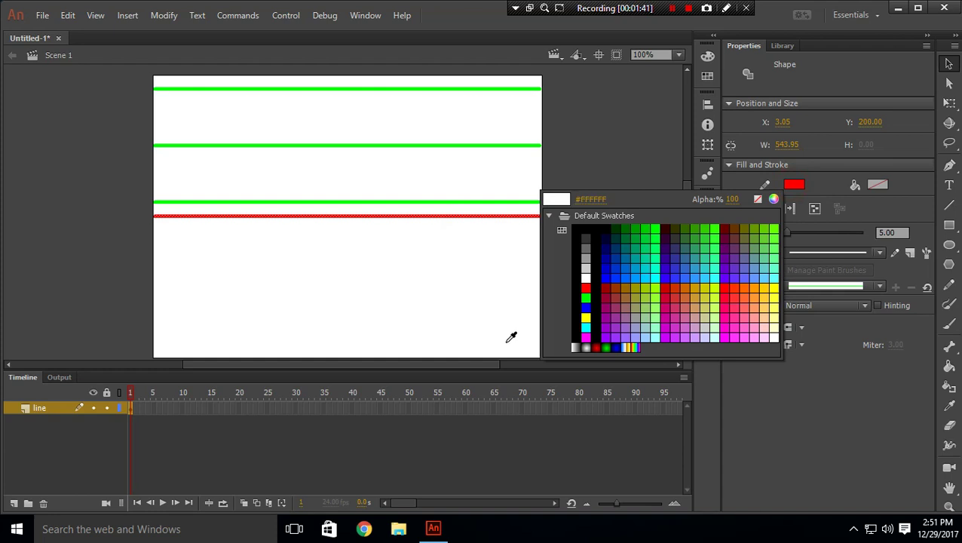
{"action": "left_click", "coordinate": [575, 301]}
{"action": "left_click", "coordinate": [499, 298]}
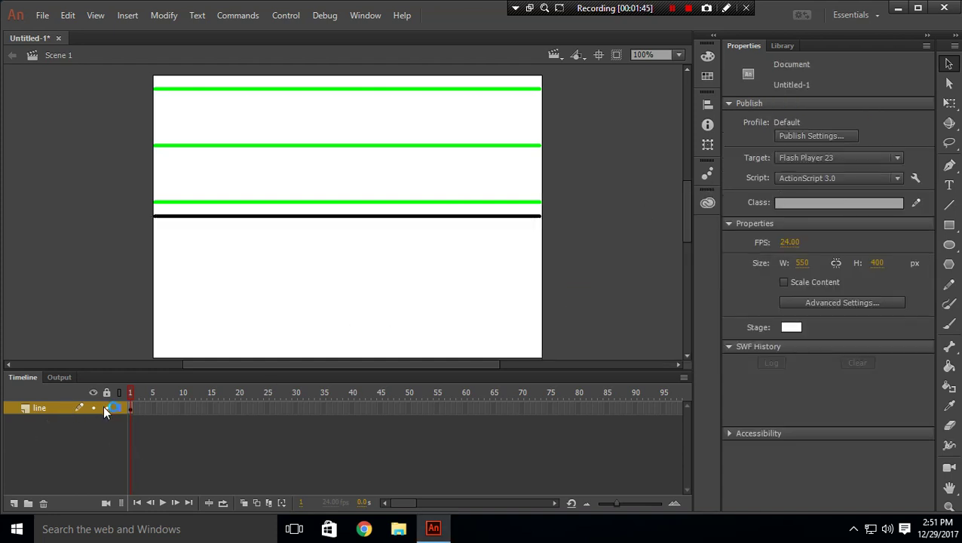
Add a new layer above line and rename it 'wave'.
{"action": "left_click", "coordinate": [14, 503]}
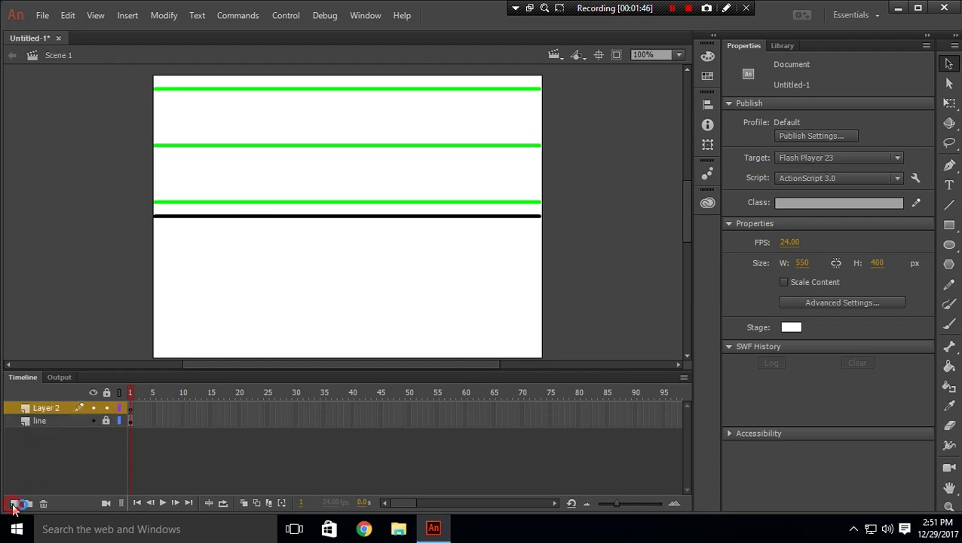
{"action": "double_click", "coordinate": [53, 407]}
{"action": "double_click", "coordinate": [68, 407]}
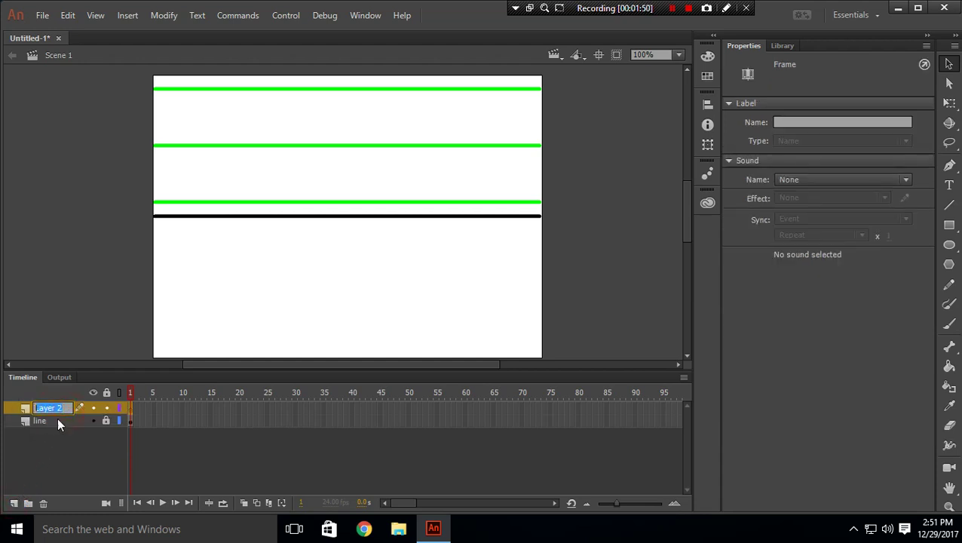
{"action": "type", "text": "wave"}
{"action": "left_click", "coordinate": [121, 309]}
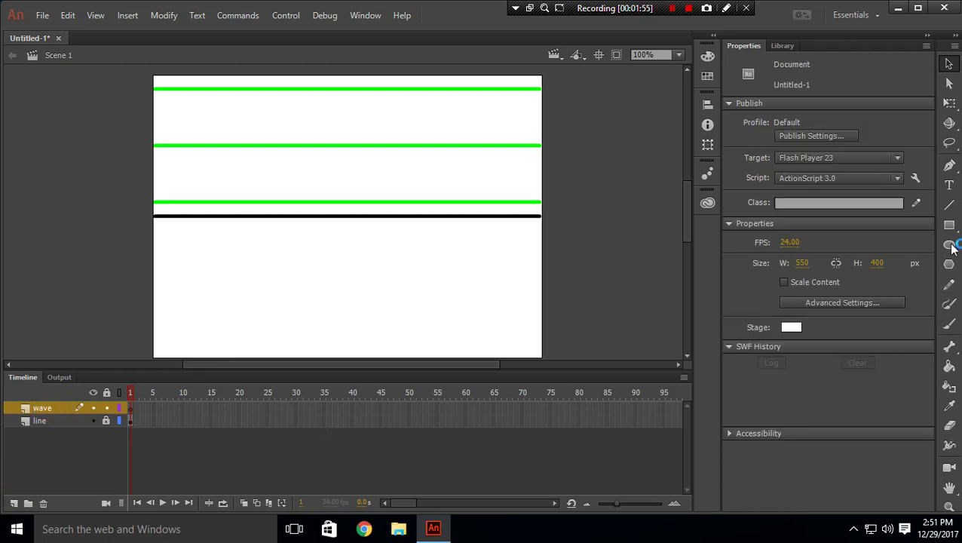
{"action": "left_click", "coordinate": [949, 204]}
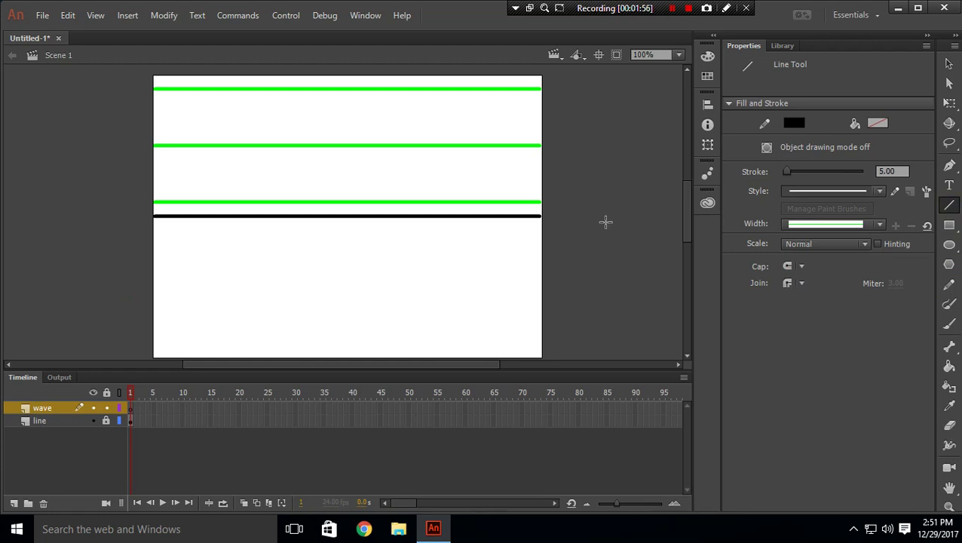
Draw a short red line along the second green line and bend it upward into an arc.
{"action": "left_click", "coordinate": [794, 123]}
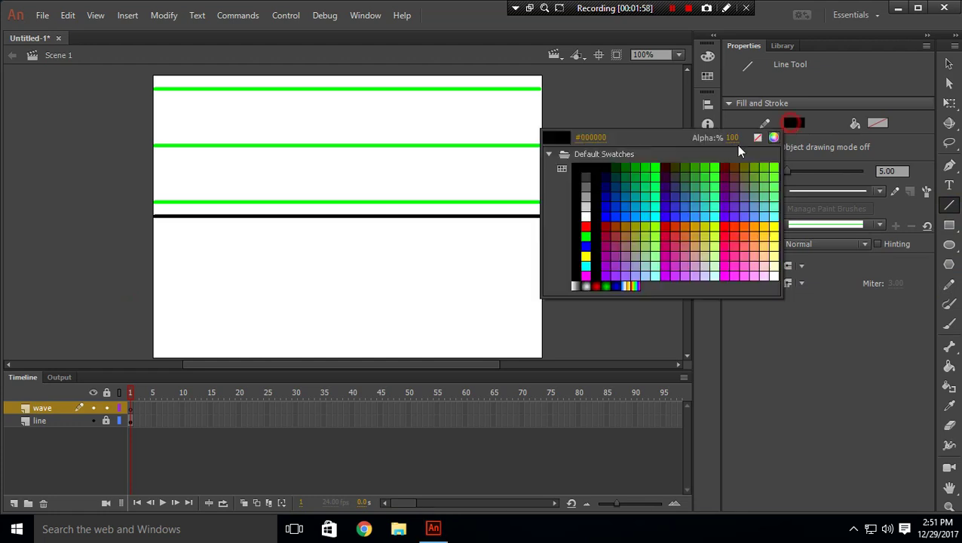
{"action": "left_click", "coordinate": [595, 224]}
{"action": "left_click_drag", "start_coordinate": [153, 144], "coordinate": [213, 146]}
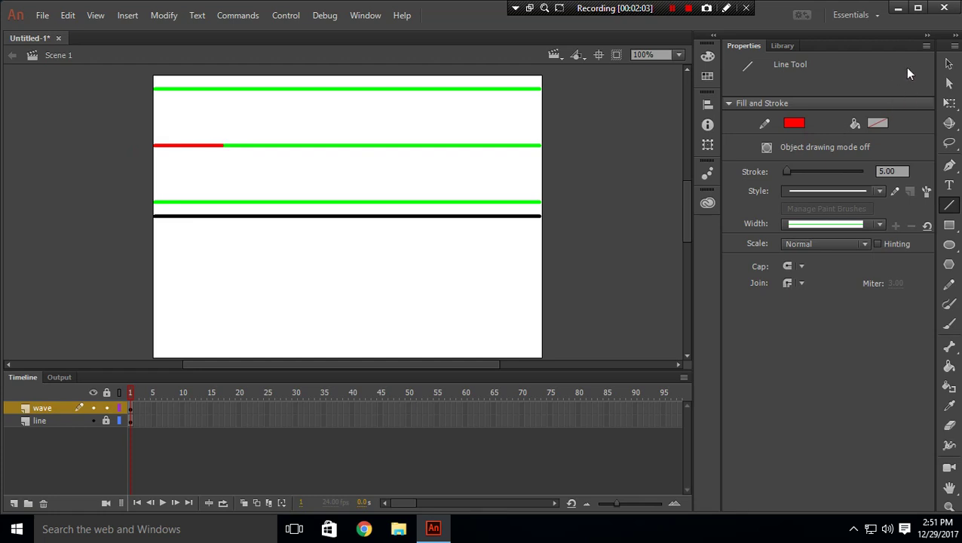
{"action": "left_click", "coordinate": [949, 64]}
{"action": "left_click_drag", "start_coordinate": [187, 148], "coordinate": [265, 149]}
{"action": "left_click_drag", "start_coordinate": [205, 127], "coordinate": [214, 131]}
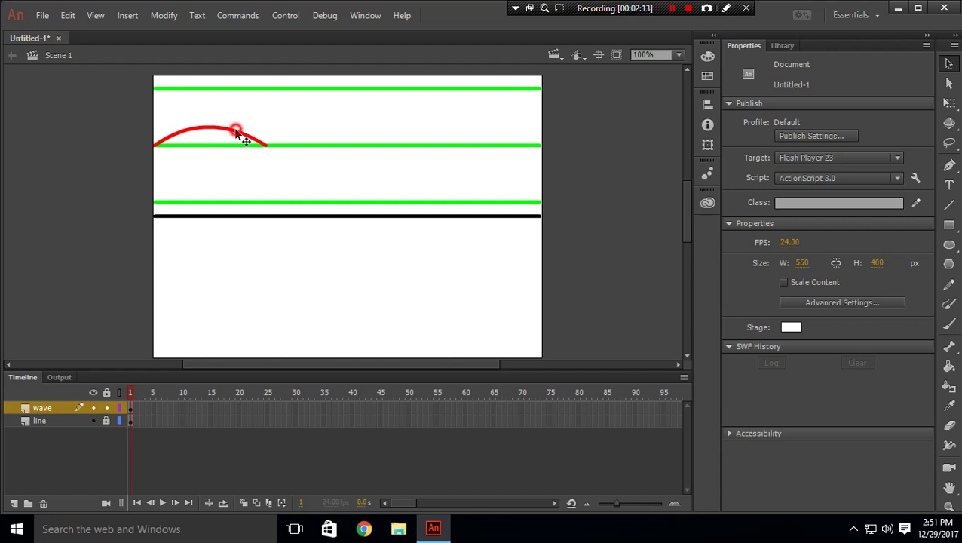
{"action": "left_click", "coordinate": [236, 134]}
Copy the arc, flip the copy vertically, and join it to the arc's end to form one wave cycle.
{"action": "right_click", "coordinate": [236, 134]}
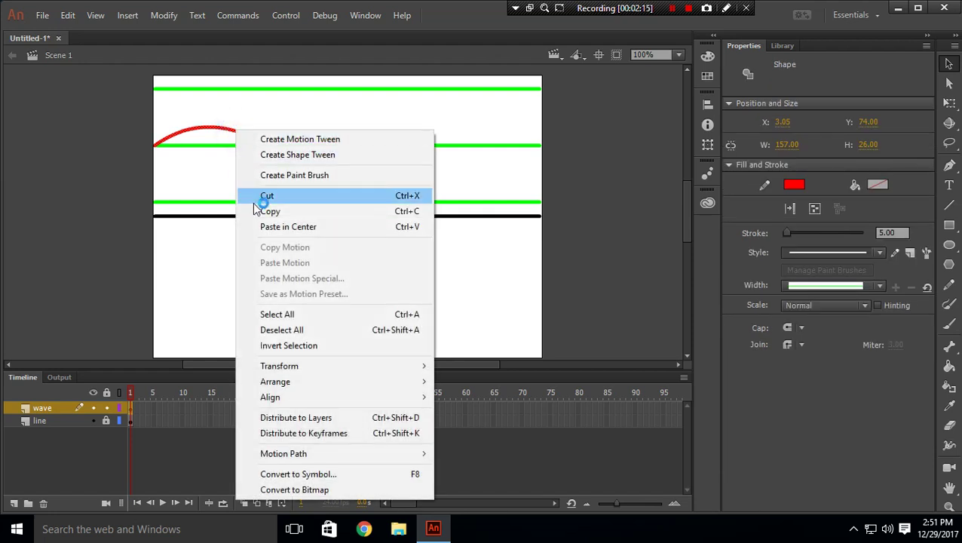
{"action": "left_click", "coordinate": [261, 208]}
{"action": "right_click", "coordinate": [312, 111]}
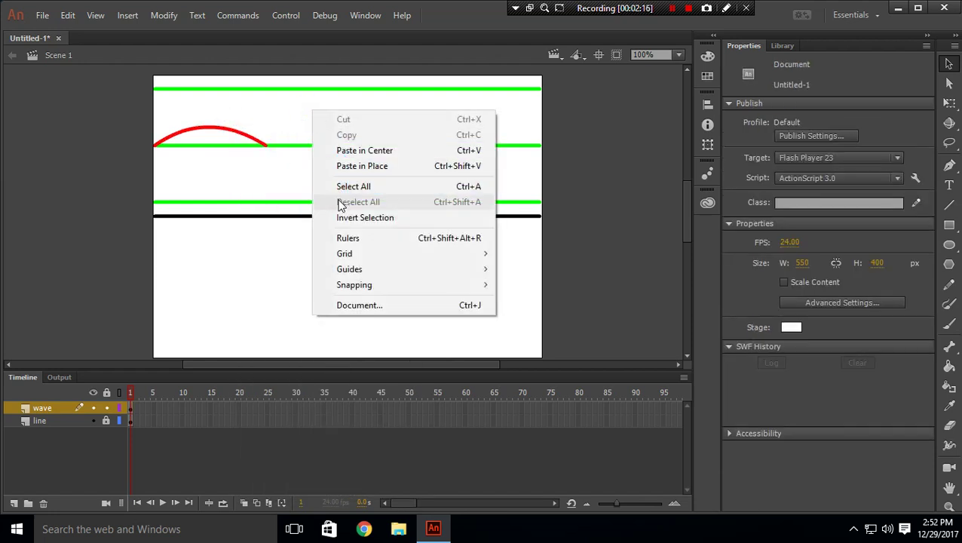
{"action": "left_click", "coordinate": [349, 150]}
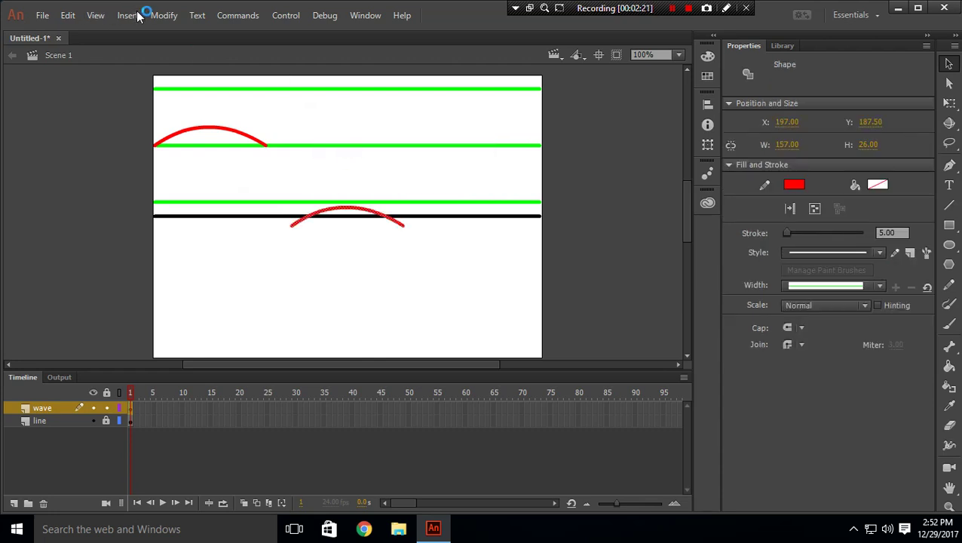
{"action": "left_click", "coordinate": [164, 15]}
{"action": "mouse_move", "coordinate": [203, 192]}
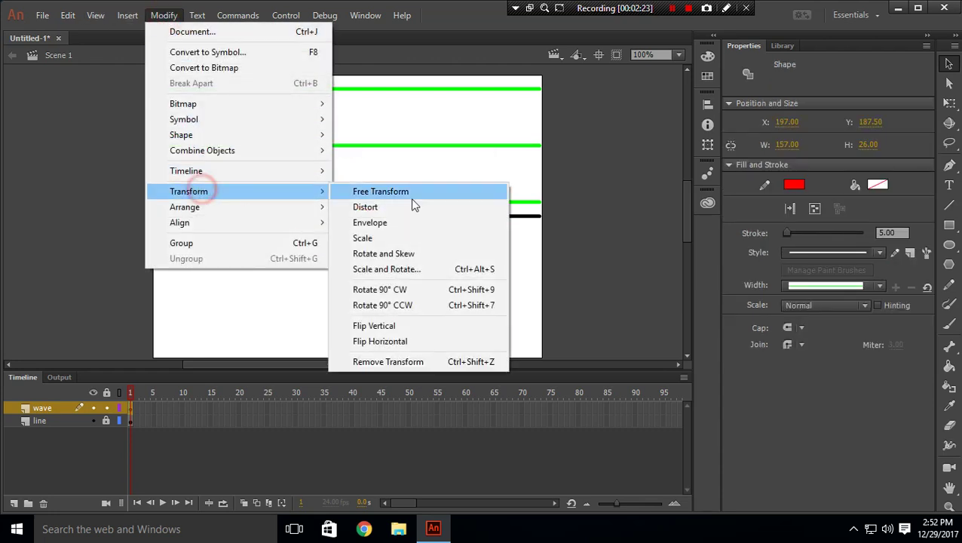
{"action": "left_click", "coordinate": [420, 328]}
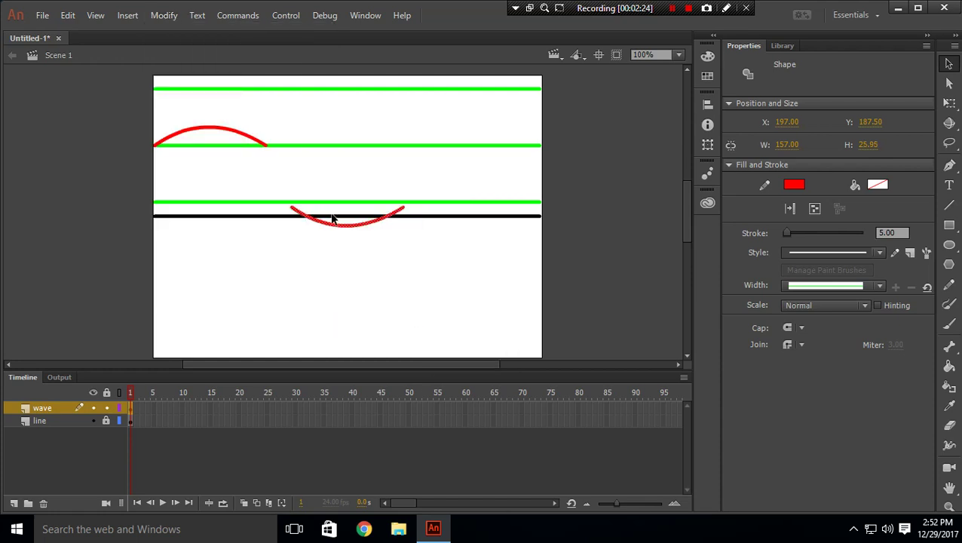
{"action": "left_click_drag", "start_coordinate": [336, 229], "coordinate": [306, 169]}
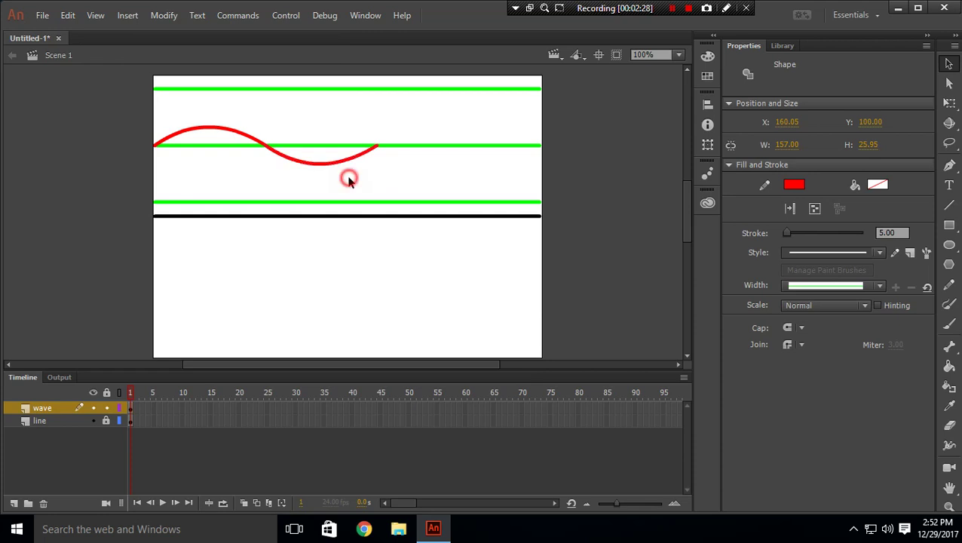
{"action": "left_click", "coordinate": [349, 179]}
Copy the wave cycle, paste it in place, and attach it to the wave's right end.
{"action": "right_click", "coordinate": [327, 164]}
{"action": "left_click", "coordinate": [353, 221]}
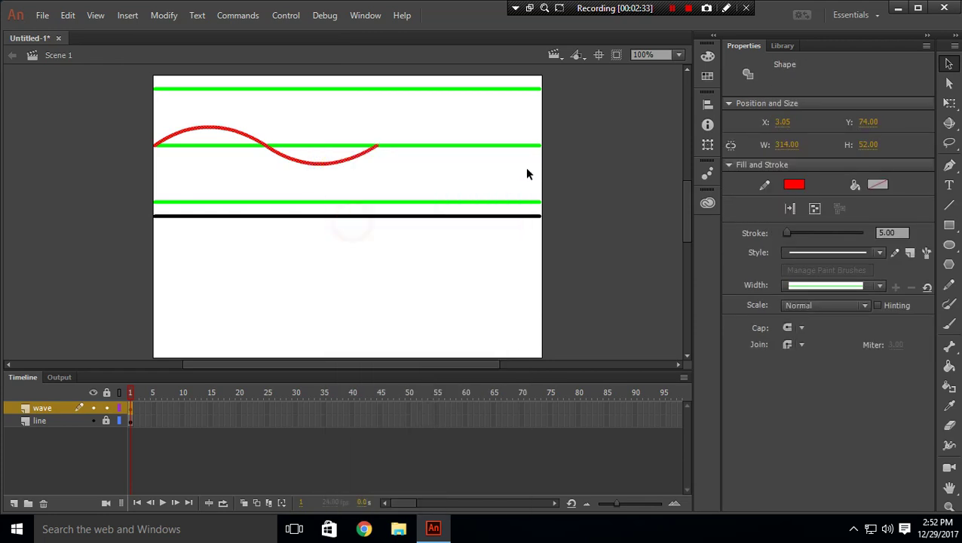
{"action": "right_click", "coordinate": [526, 174]}
{"action": "left_click", "coordinate": [560, 227]}
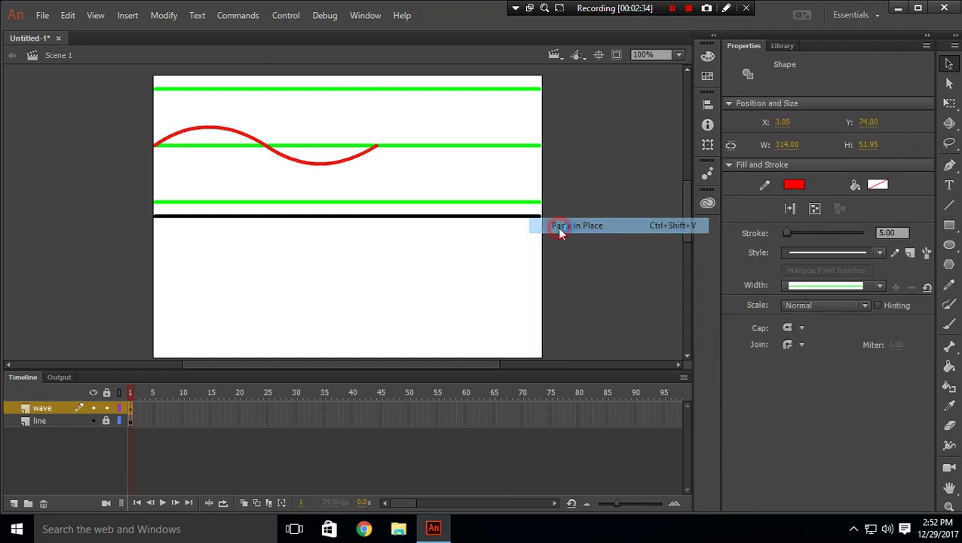
{"action": "left_click_drag", "start_coordinate": [294, 165], "coordinate": [515, 168]}
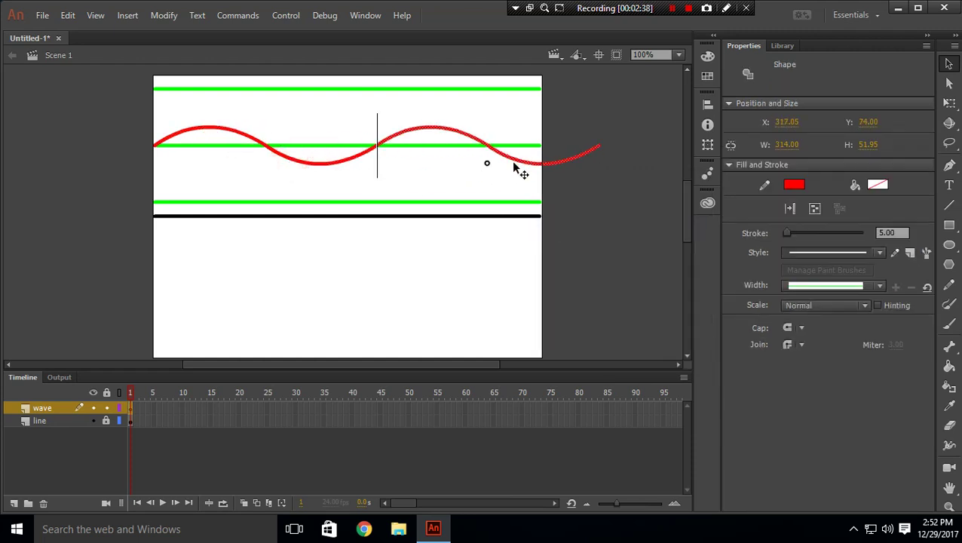
{"action": "left_click", "coordinate": [621, 183]}
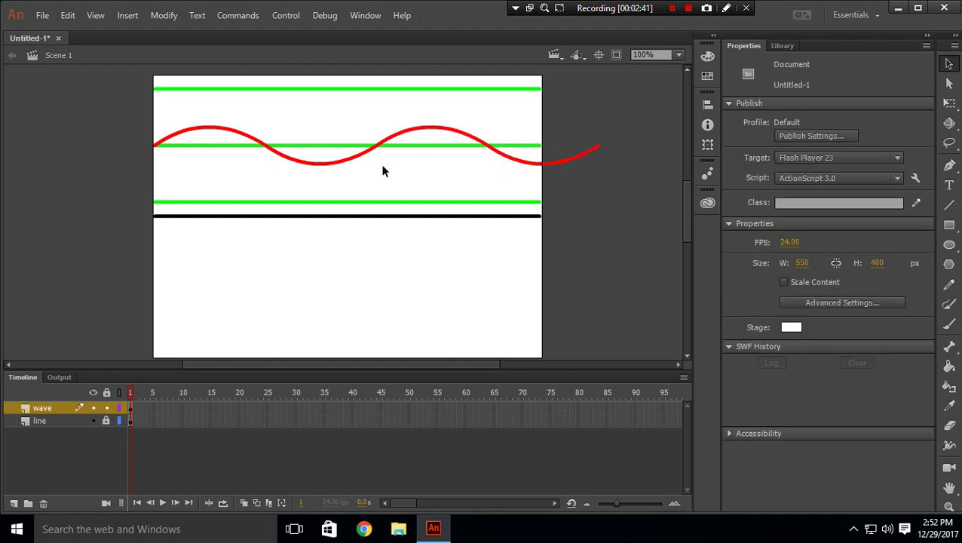
Convert the red wave into a Movie Clip symbol, Symbol 1.
{"action": "left_click", "coordinate": [432, 129]}
{"action": "right_click", "coordinate": [432, 127]}
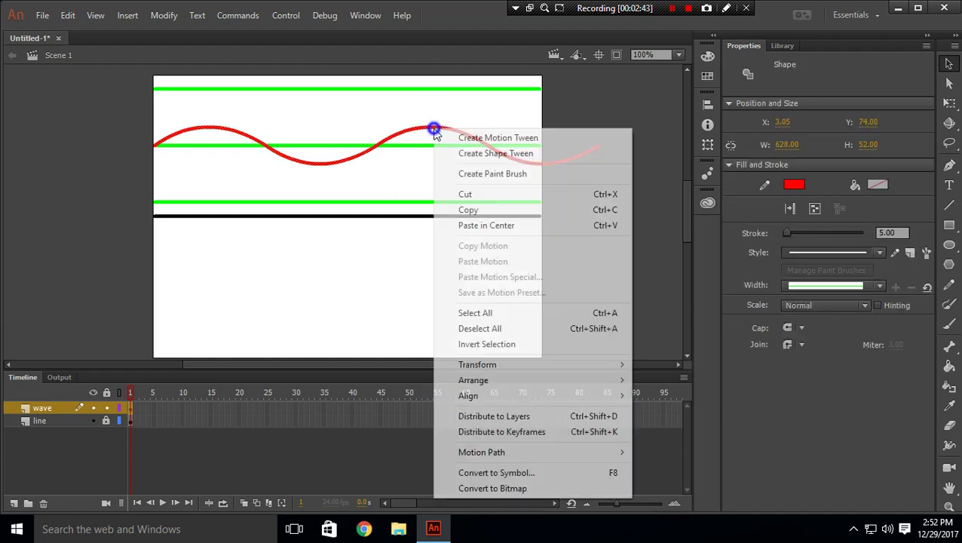
{"action": "left_click", "coordinate": [470, 472]}
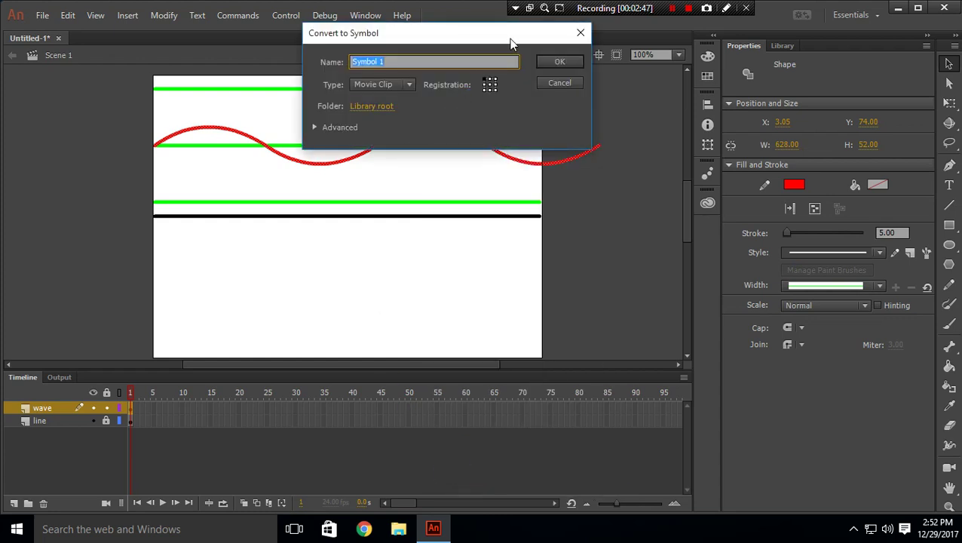
{"action": "left_click", "coordinate": [564, 67]}
{"action": "left_click", "coordinate": [656, 187]}
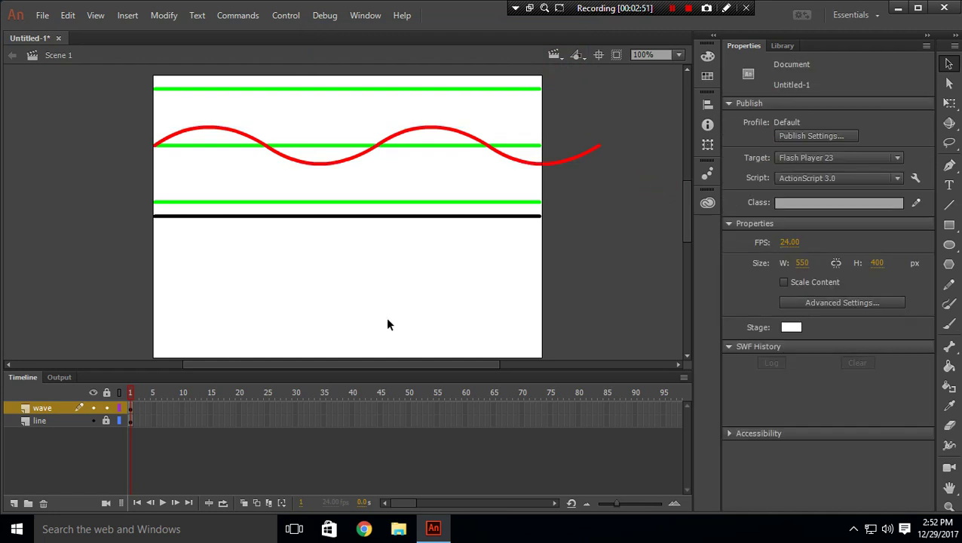
Select the line layer in the timeline.
{"action": "right_click", "coordinate": [132, 408]}
{"action": "left_click", "coordinate": [132, 449]}
{"action": "left_click", "coordinate": [43, 422]}
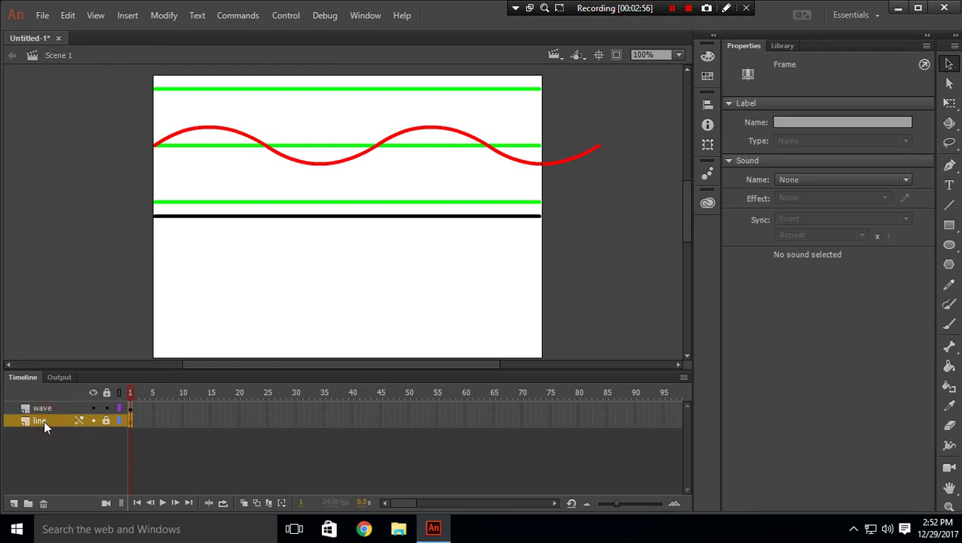
Delete the line layer, then give the wave layer a classic tween ending in a frame-30 keyframe.
{"action": "left_click", "coordinate": [42, 504]}
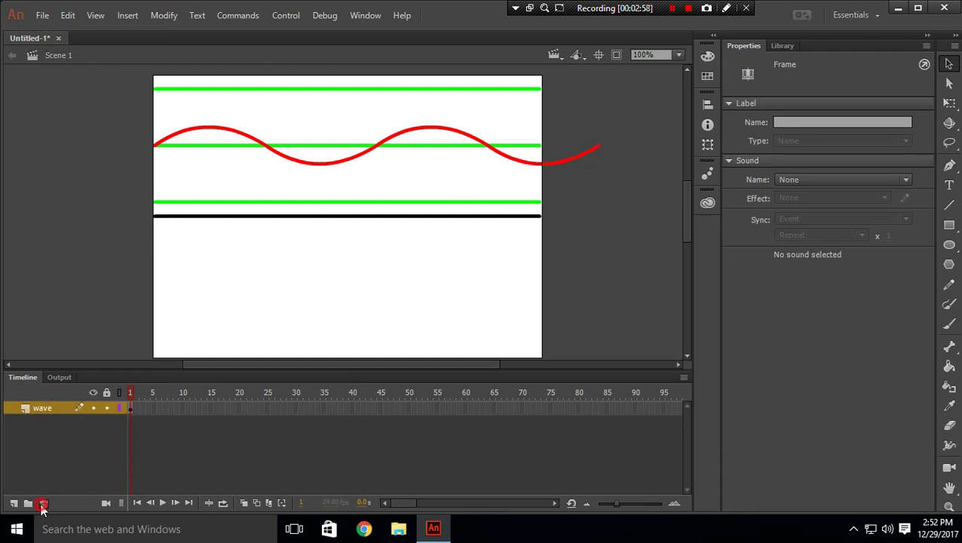
{"action": "right_click", "coordinate": [131, 412]}
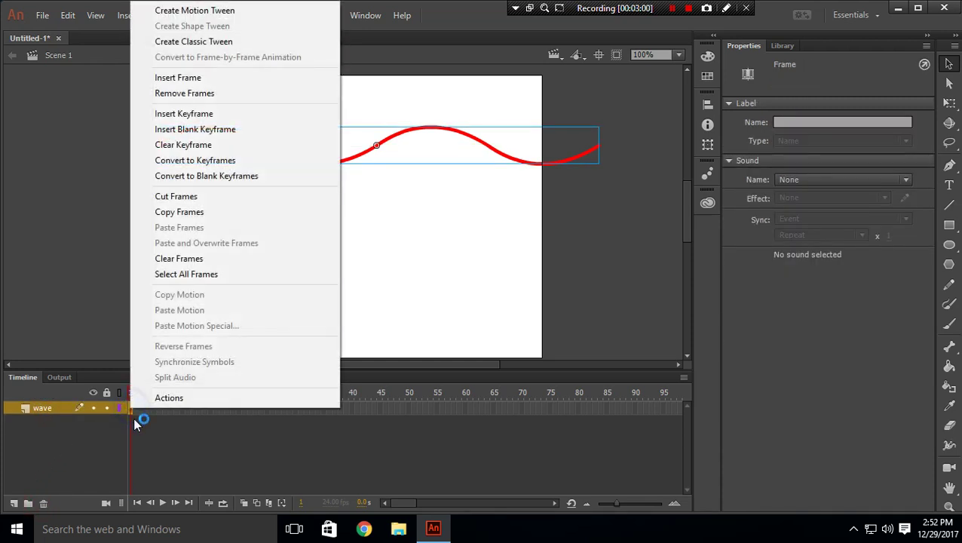
{"action": "left_click", "coordinate": [199, 43]}
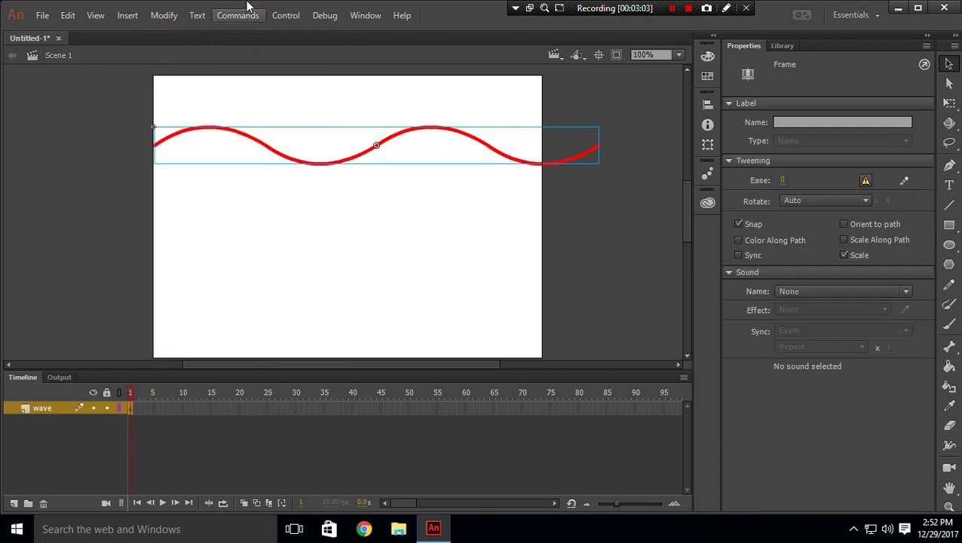
{"action": "left_click", "coordinate": [297, 408]}
{"action": "right_click", "coordinate": [296, 408]}
{"action": "left_click", "coordinate": [349, 113]}
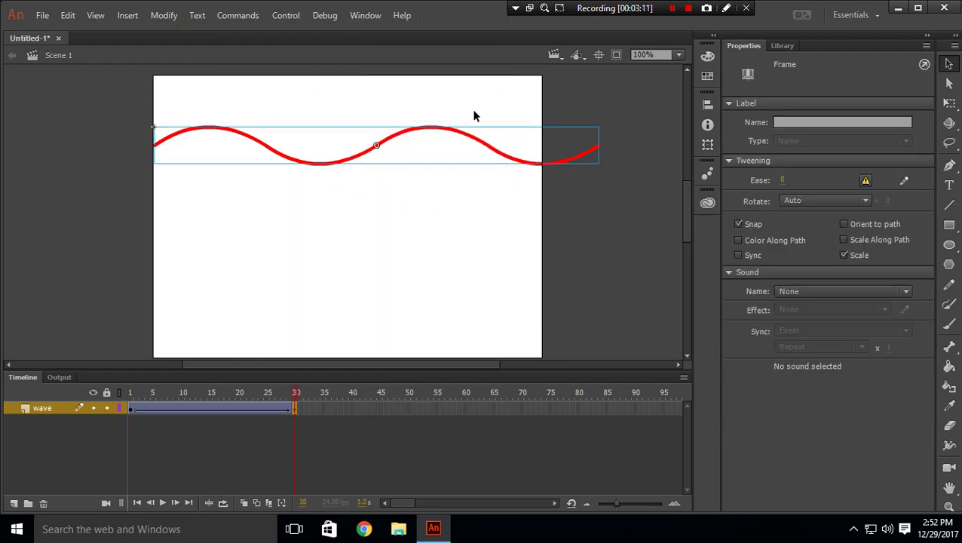
Slide the wave movie clip right to X 629.05 at frame 30, then rewind to frame 1.
{"action": "left_click_drag", "start_coordinate": [426, 132], "coordinate": [867, 141]}
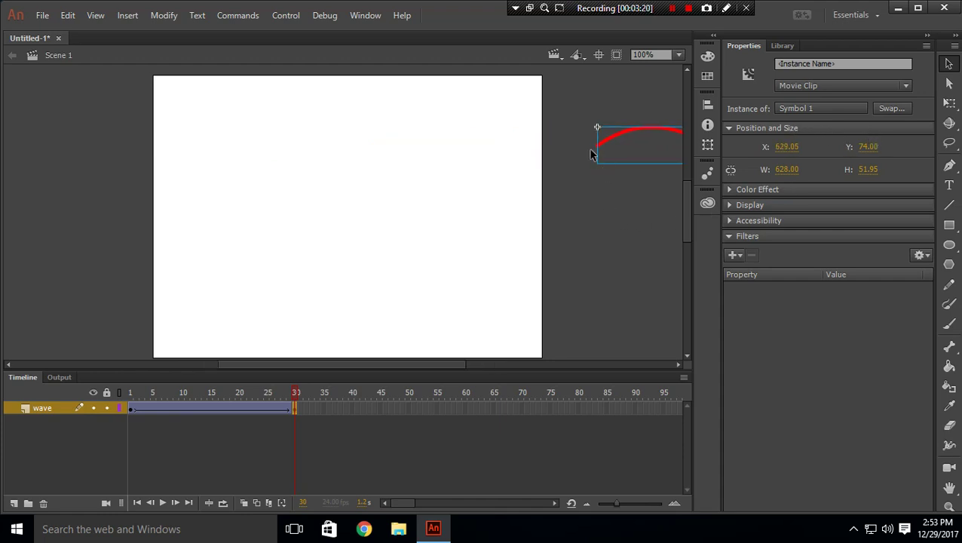
{"action": "left_click", "coordinate": [589, 217]}
{"action": "mouse_move", "coordinate": [408, 365]}
{"action": "left_mouse_down"}
{"action": "mouse_move", "coordinate": [445, 365]}
{"action": "mouse_move", "coordinate": [407, 366]}
{"action": "left_mouse_up"}
{"action": "left_click", "coordinate": [294, 389]}
{"action": "left_click_drag", "start_coordinate": [232, 400], "coordinate": [127, 390]}
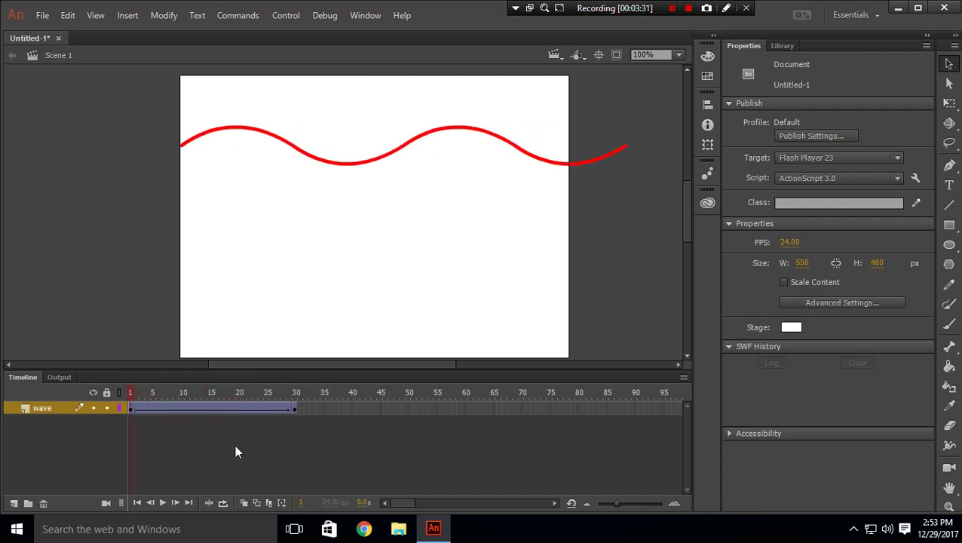
Copy the wave layer and paste it so two layers carry the same 1–30 tween.
{"action": "right_click", "coordinate": [38, 407]}
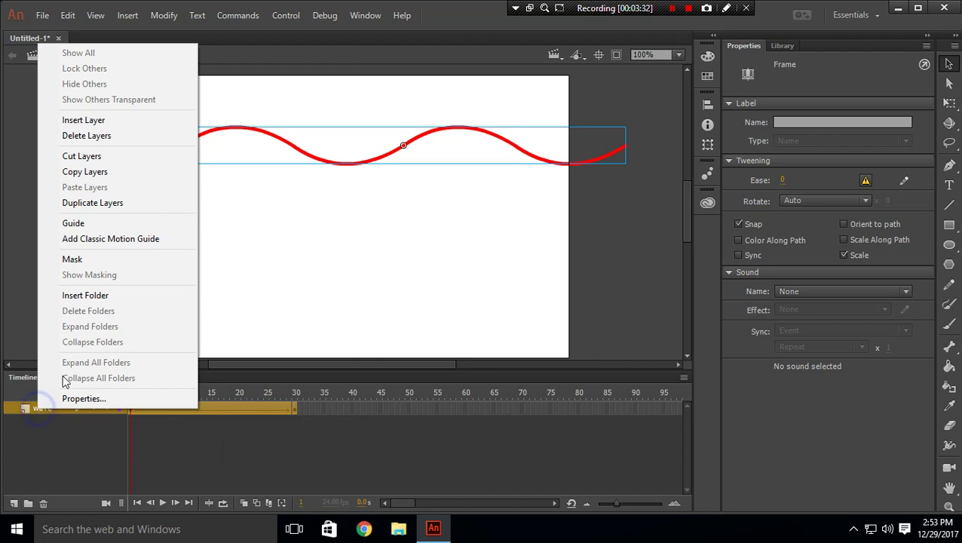
{"action": "left_click", "coordinate": [85, 172]}
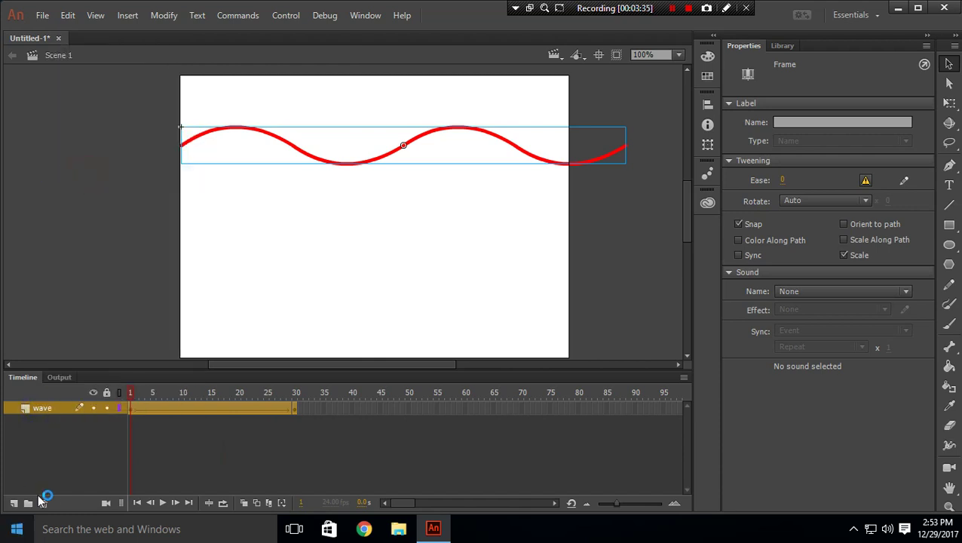
{"action": "left_click", "coordinate": [47, 473]}
{"action": "right_click", "coordinate": [62, 408]}
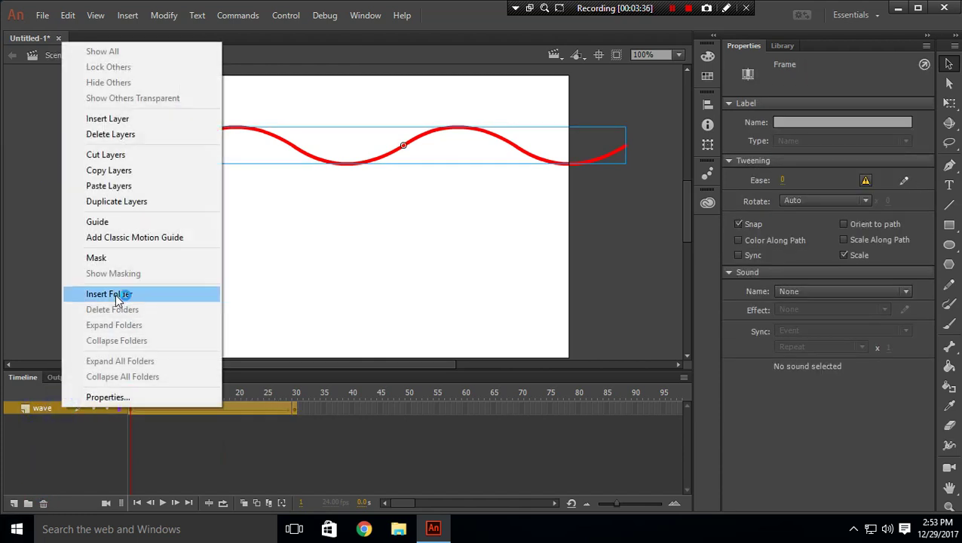
{"action": "left_click", "coordinate": [110, 187]}
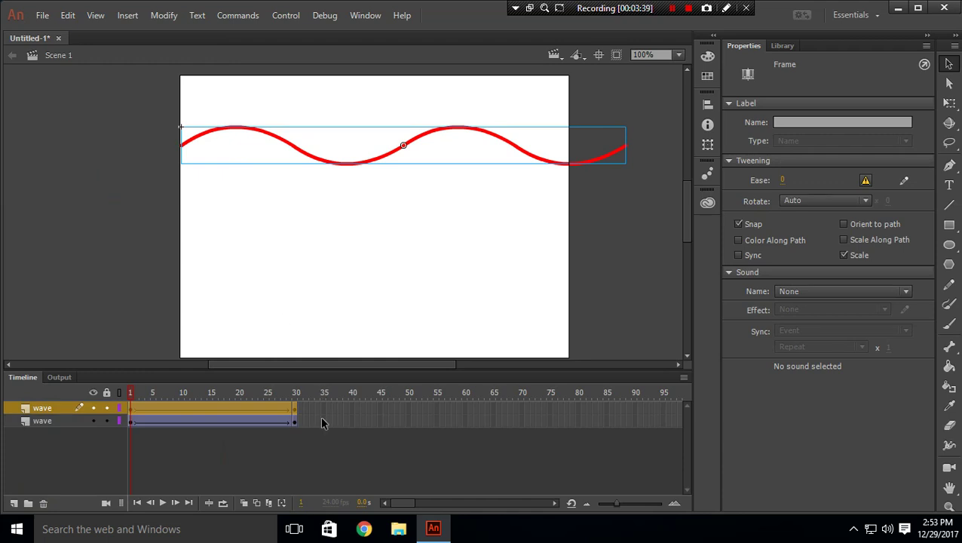
{"action": "mouse_move", "coordinate": [130, 395]}
{"action": "left_mouse_down"}
{"action": "mouse_move", "coordinate": [274, 395]}
{"action": "mouse_move", "coordinate": [131, 393]}
{"action": "left_mouse_up"}
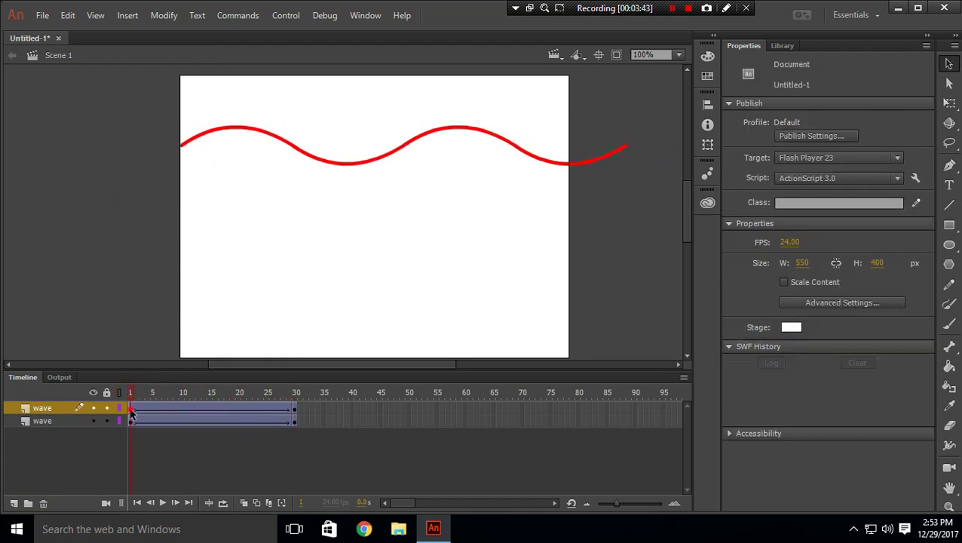
Nudge the copied wave left at frame 1 and scrub the timeline to check.
{"action": "left_click", "coordinate": [130, 410]}
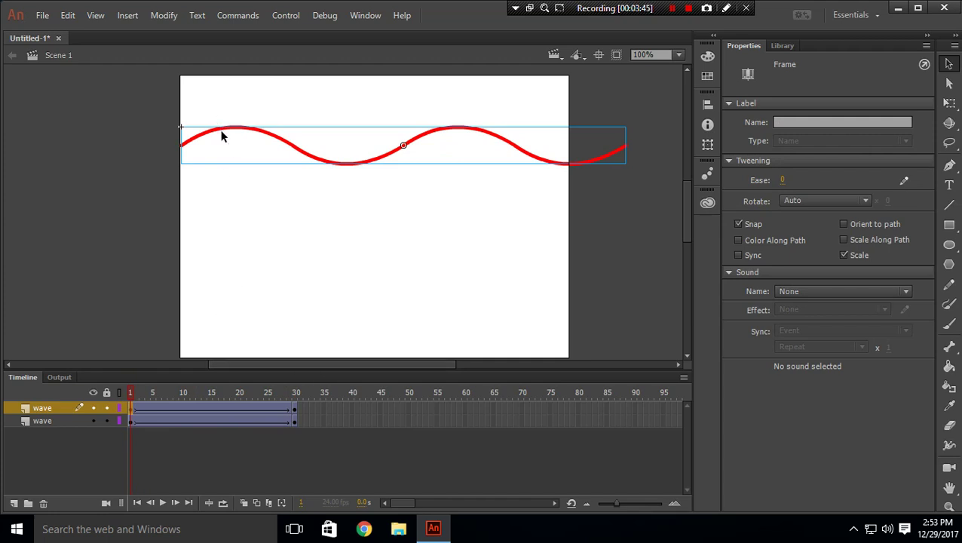
{"action": "left_click_drag", "start_coordinate": [266, 364], "coordinate": [246, 364]}
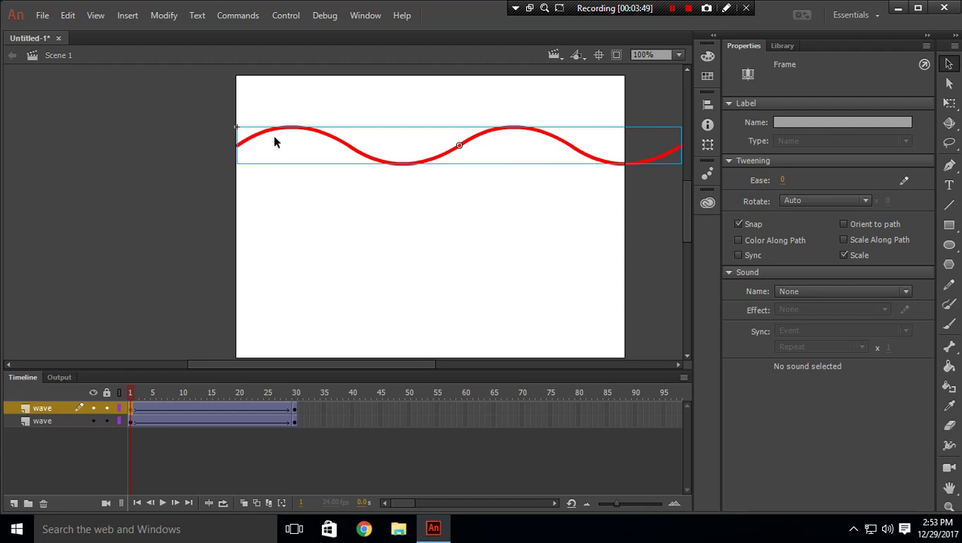
{"action": "key", "text": "shift+Left"}
{"action": "key", "text": "shift+Left"}
{"action": "key", "text": "shift+Left"}
{"action": "key", "text": "shift+Left"}
{"action": "key", "text": "shift+Left"}
{"action": "key", "text": "shift+Left"}
{"action": "key", "text": "shift+Left"}
{"action": "key", "text": "shift+Left"}
{"action": "key", "text": "shift+Left"}
{"action": "key", "text": "shift+Left"}
{"action": "key", "text": "shift+Left"}
{"action": "key", "text": "shift+Left"}
{"action": "key", "text": "shift+Left"}
{"action": "key", "text": "shift+Left"}
{"action": "key", "text": "shift+Left"}
{"action": "key", "text": "shift+Left"}
{"action": "key", "text": "shift+Left"}
{"action": "key", "text": "shift+Left"}
{"action": "key", "text": "shift+Left"}
{"action": "key", "text": "shift+Left"}
{"action": "key", "text": "shift+Left"}
{"action": "key", "text": "shift+Left"}
{"action": "key", "text": "shift+Left"}
{"action": "key", "text": "shift+Left"}
{"action": "key", "text": "shift+Left"}
{"action": "key", "text": "shift+Left"}
{"action": "key", "text": "shift+Left"}
{"action": "key", "text": "shift+Left"}
{"action": "key", "text": "shift+Left"}
{"action": "key", "text": "shift+Left"}
{"action": "key", "text": "shift+Left"}
{"action": "key", "text": "shift+Left"}
{"action": "key", "text": "shift+Left"}
{"action": "key", "text": "shift+Left"}
{"action": "key", "text": "shift+Left"}
{"action": "key", "text": "shift+Left"}
{"action": "key", "text": "shift+Left"}
{"action": "key", "text": "shift+Left"}
{"action": "key", "text": "shift+Left"}
{"action": "key", "text": "shift+Left"}
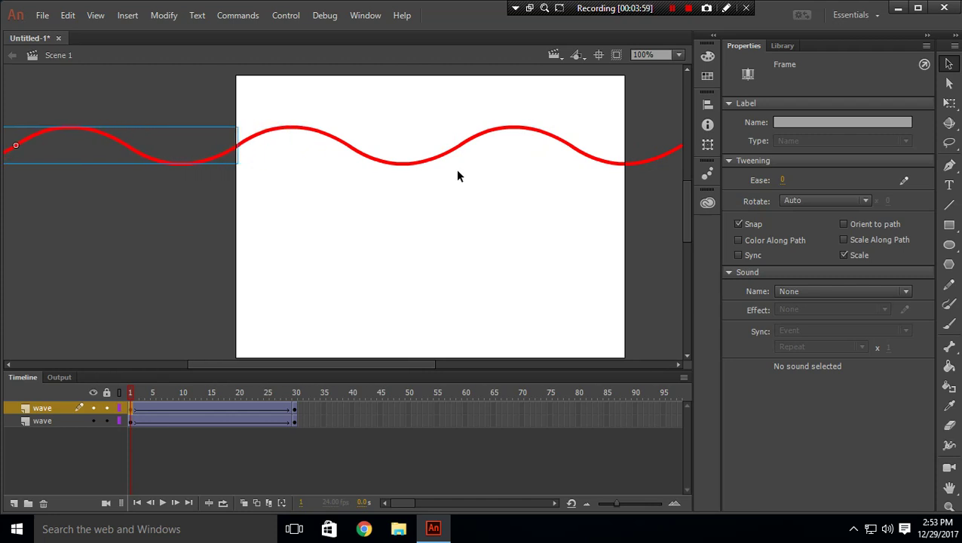
{"action": "left_click", "coordinate": [208, 230]}
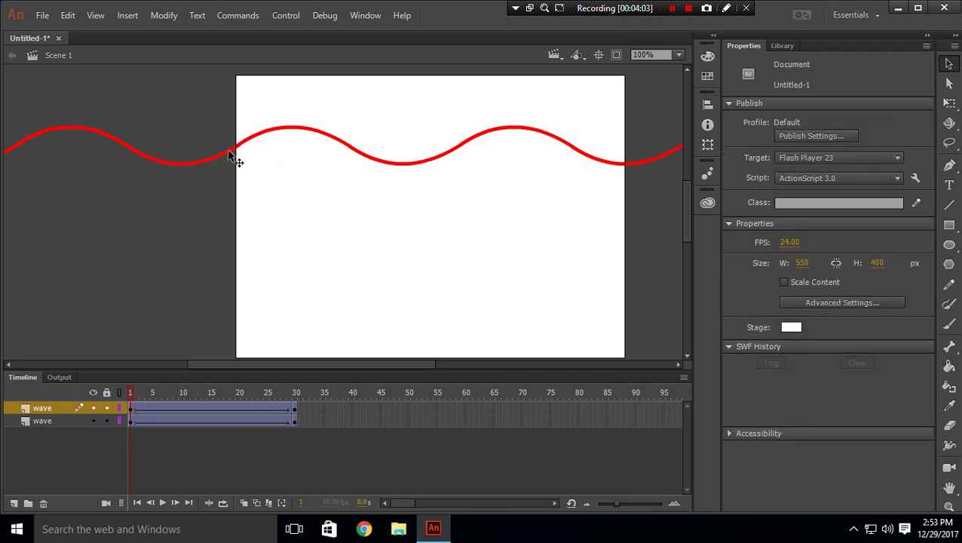
{"action": "left_click_drag", "start_coordinate": [130, 400], "coordinate": [281, 392]}
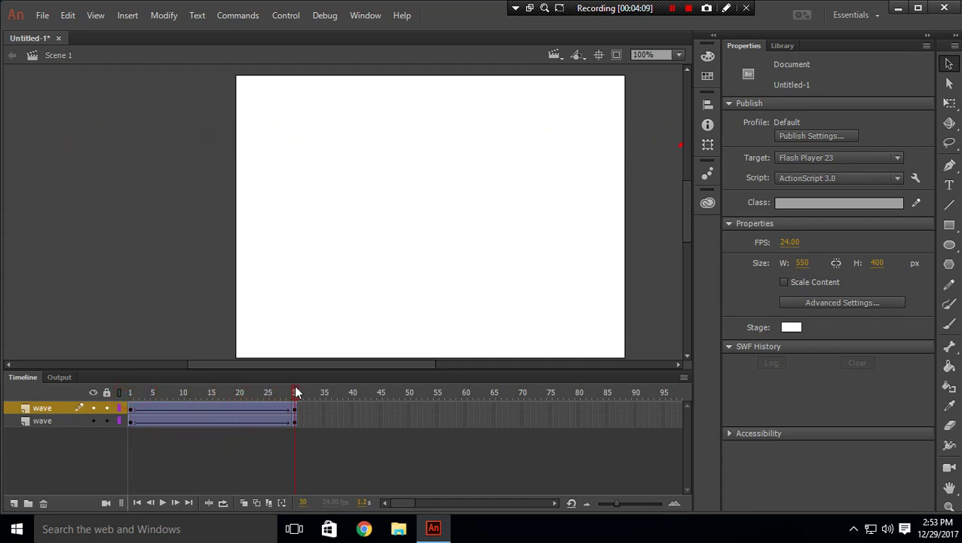
Shift the copied wave left at frame 30 until both waves join, then scrub through the animation.
{"action": "left_click_drag", "start_coordinate": [347, 365], "coordinate": [436, 366]}
{"action": "left_click", "coordinate": [295, 411]}
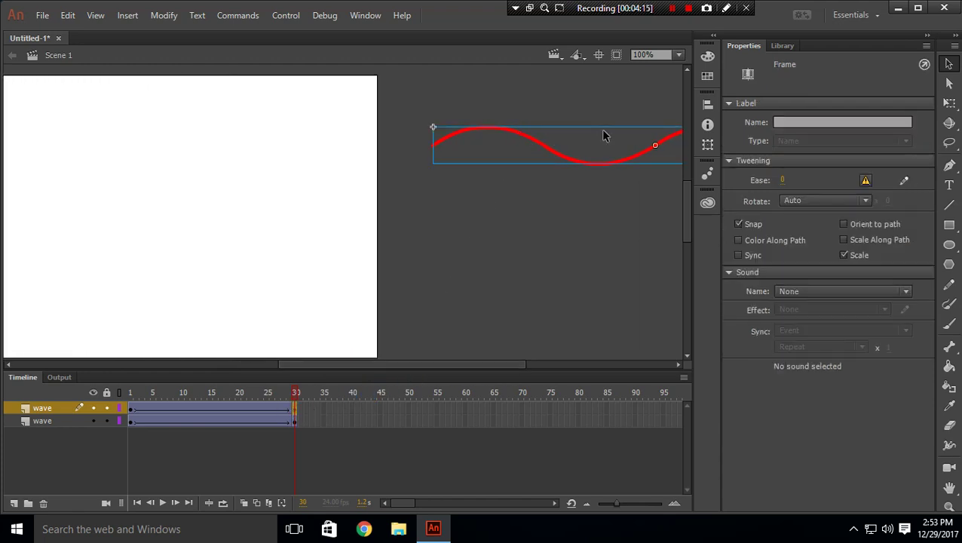
{"action": "key", "text": "shift+Left"}
{"action": "key", "text": "shift+Left"}
{"action": "key", "text": "shift+Left"}
{"action": "key", "text": "shift+Left"}
{"action": "key", "text": "shift+Left"}
{"action": "key", "text": "shift+Left"}
{"action": "key", "text": "shift+Left"}
{"action": "key", "text": "shift+Left"}
{"action": "key", "text": "shift+Left"}
{"action": "key", "text": "shift+Left"}
{"action": "key", "text": "shift+Left"}
{"action": "key", "text": "shift+Left"}
{"action": "key", "text": "shift+Left"}
{"action": "key", "text": "shift+Left"}
{"action": "key", "text": "shift+Left"}
{"action": "key", "text": "shift+Left"}
{"action": "key", "text": "shift+Left"}
{"action": "key", "text": "shift+Left"}
{"action": "key", "text": "shift+Left"}
{"action": "key", "text": "shift+Left"}
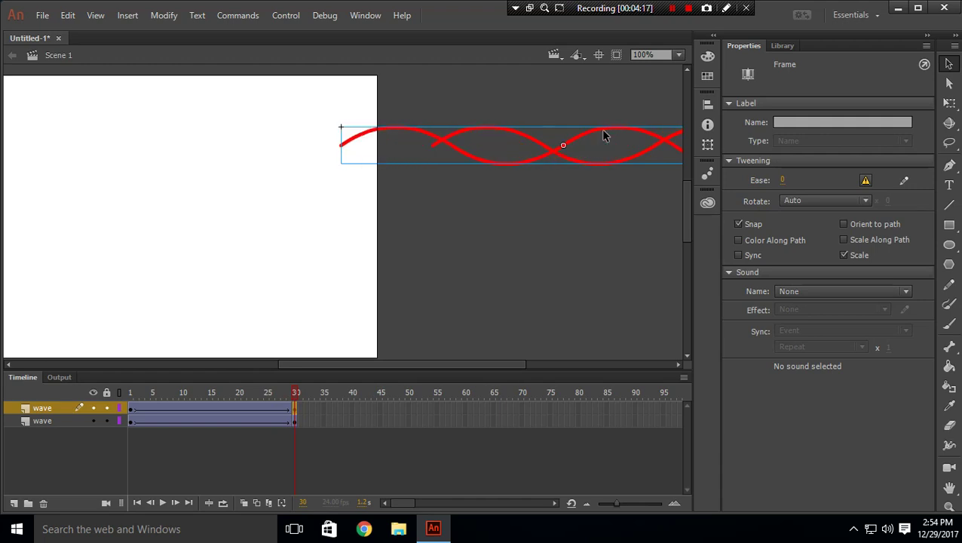
{"action": "key", "text": "shift+Left"}
{"action": "key", "text": "shift+Left"}
{"action": "key", "text": "shift+Left"}
{"action": "key", "text": "shift+Left"}
{"action": "key", "text": "shift+Left"}
{"action": "key", "text": "shift+Left"}
{"action": "key", "text": "shift+Left"}
{"action": "key", "text": "shift+Left"}
{"action": "key", "text": "shift+Left"}
{"action": "key", "text": "shift+Left"}
{"action": "key", "text": "shift+Left"}
{"action": "key", "text": "shift+Left"}
{"action": "key", "text": "shift+Left"}
{"action": "key", "text": "shift+Left"}
{"action": "key", "text": "shift+Left"}
{"action": "key", "text": "shift+Left"}
{"action": "key", "text": "shift+Left"}
{"action": "key", "text": "shift+Left"}
{"action": "key", "text": "shift+Left"}
{"action": "key", "text": "shift+Left"}
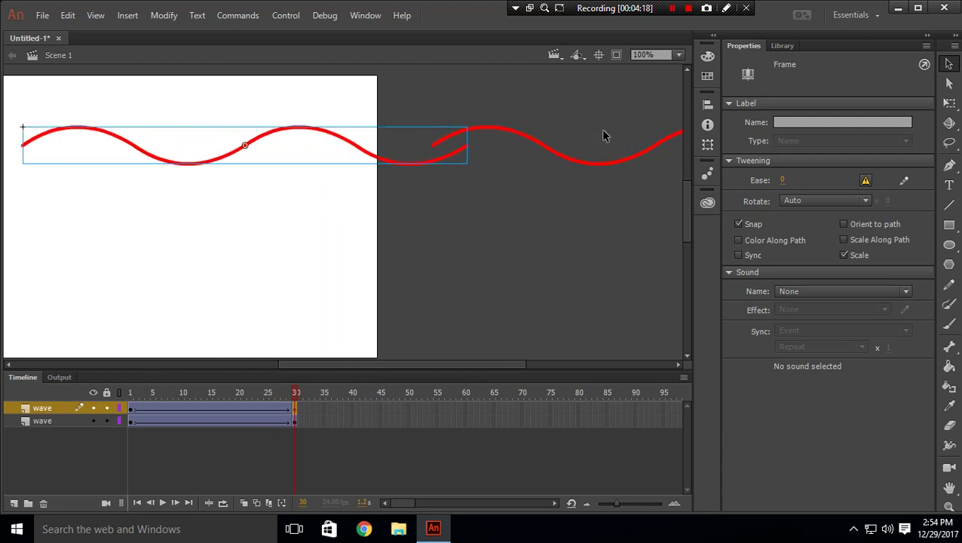
{"action": "key", "text": "shift+Left"}
{"action": "key", "text": "shift+Left"}
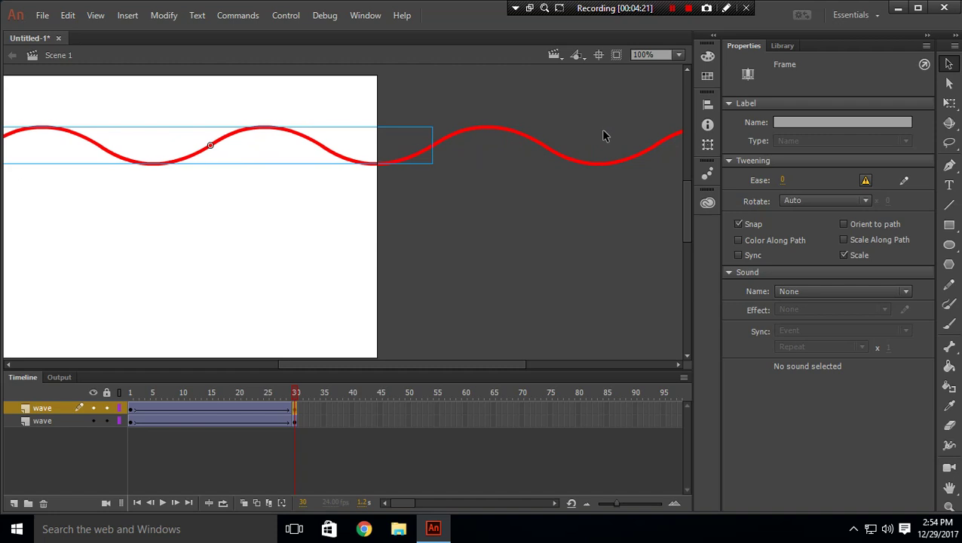
{"action": "left_click", "coordinate": [445, 140]}
{"action": "left_click", "coordinate": [425, 154]}
{"action": "left_click", "coordinate": [428, 154]}
{"action": "left_click", "coordinate": [450, 232]}
{"action": "left_click_drag", "start_coordinate": [289, 403], "coordinate": [110, 402]}
{"action": "left_click_drag", "start_coordinate": [306, 365], "coordinate": [251, 365]}
{"action": "mouse_move", "coordinate": [130, 397]}
{"action": "left_mouse_down"}
{"action": "mouse_move", "coordinate": [307, 387]}
{"action": "mouse_move", "coordinate": [132, 399]}
{"action": "left_mouse_up"}
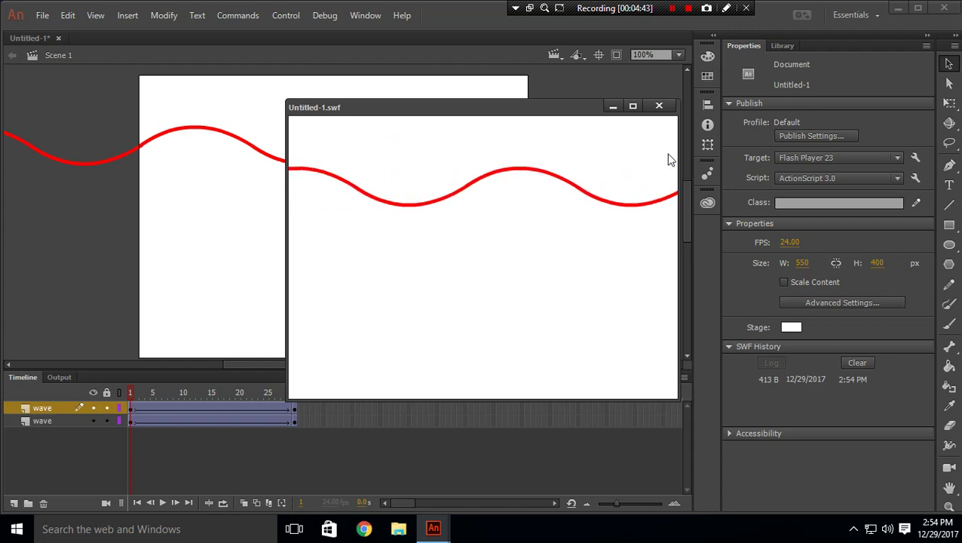
Drag the wave tweens' end keyframes from frame 30 to frame 100 and test the slower movie.
{"action": "left_click", "coordinate": [666, 108]}
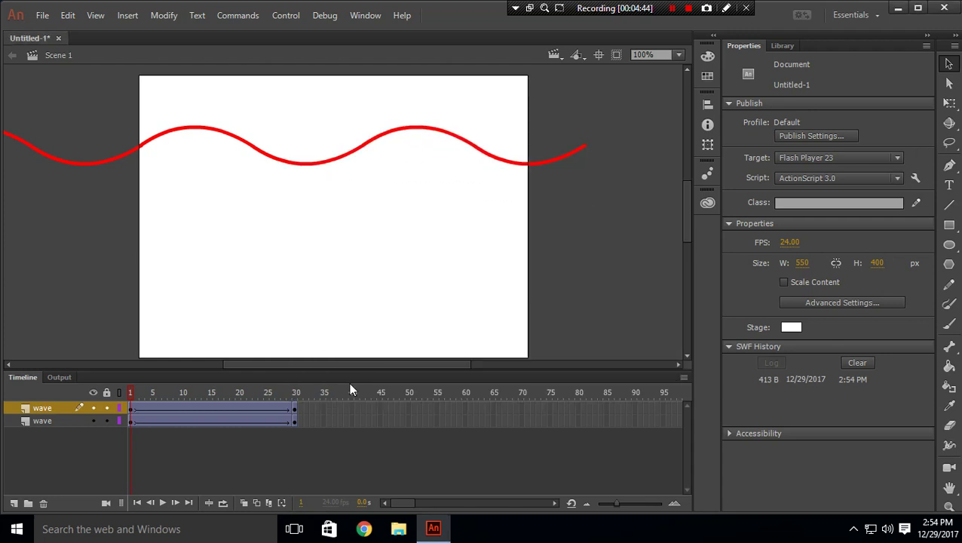
{"action": "left_click", "coordinate": [295, 411]}
{"action": "left_click", "coordinate": [294, 421]}
{"action": "left_click_drag", "start_coordinate": [294, 421], "coordinate": [449, 419]}
{"action": "left_click_drag", "start_coordinate": [638, 407], "coordinate": [525, 407]}
{"action": "left_click", "coordinate": [589, 317]}
{"action": "key", "text": "ctrl+Return"}
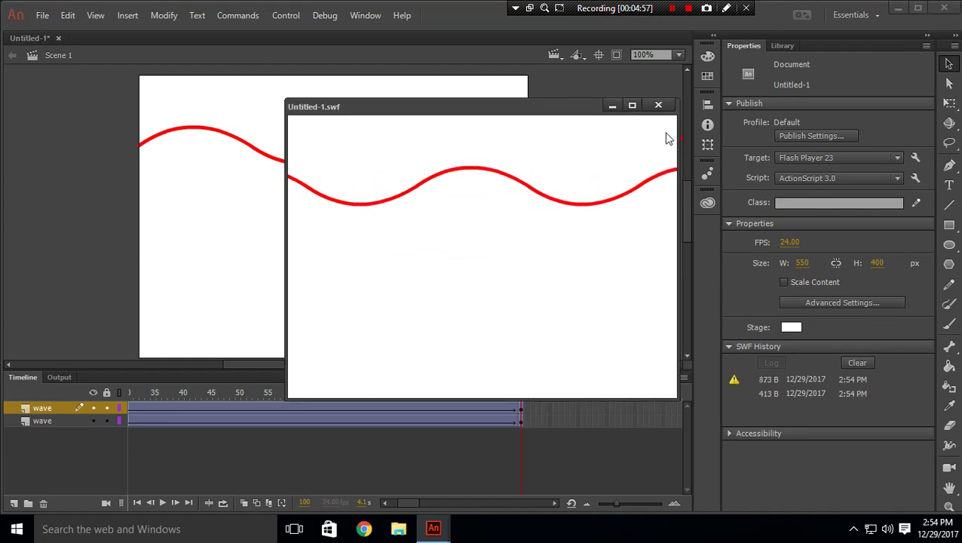
Check the animation around frame 71 and test-play the movie again.
{"action": "left_click", "coordinate": [658, 106]}
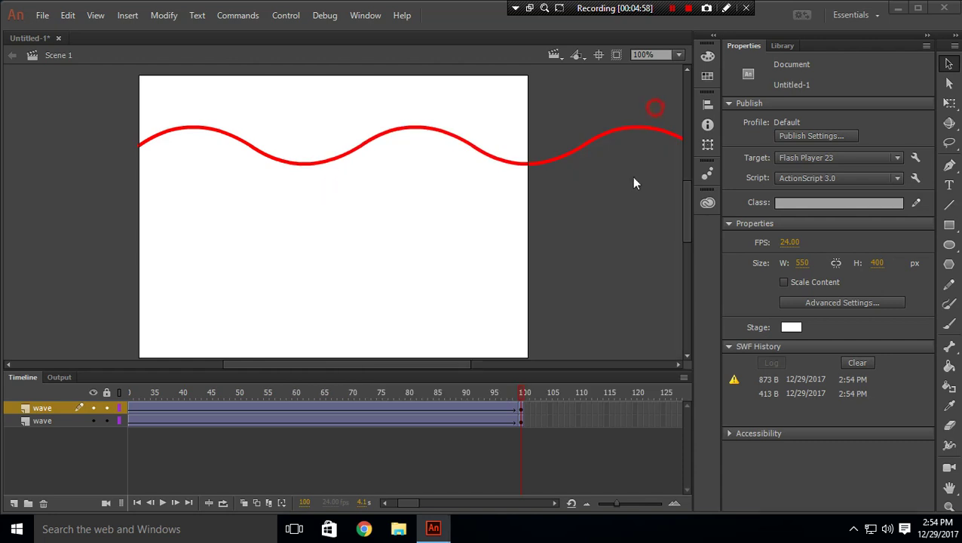
{"action": "left_click", "coordinate": [519, 419]}
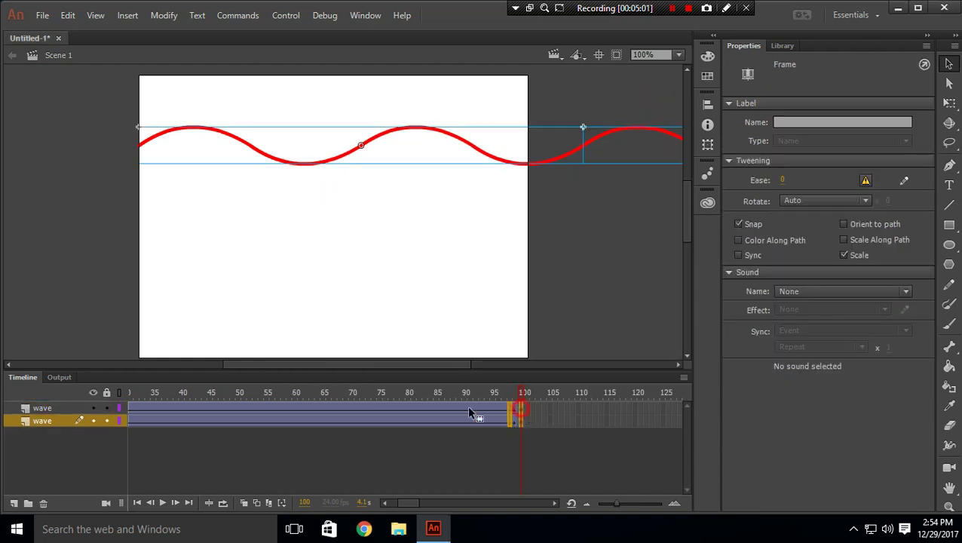
{"action": "left_click", "coordinate": [354, 409]}
{"action": "left_click", "coordinate": [460, 269]}
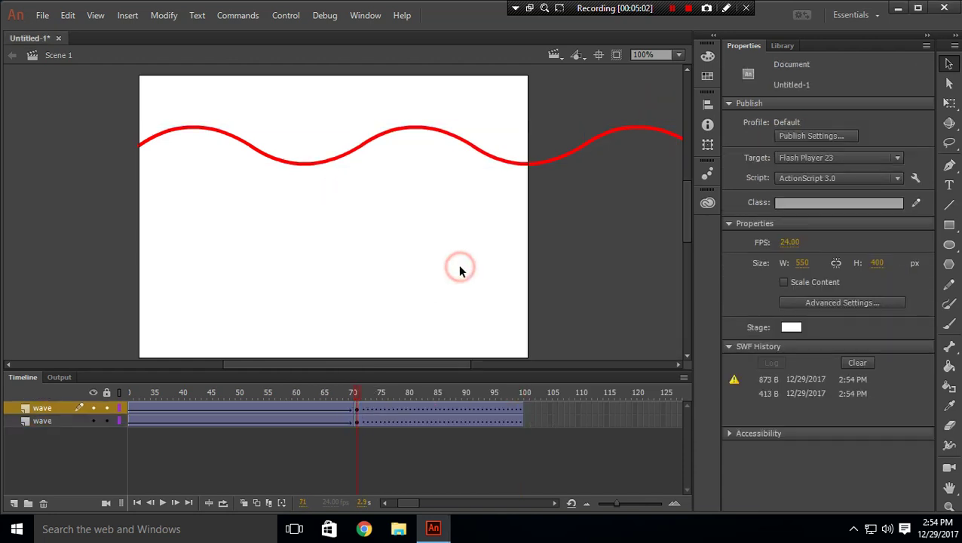
{"action": "key", "text": "ctrl+Return"}
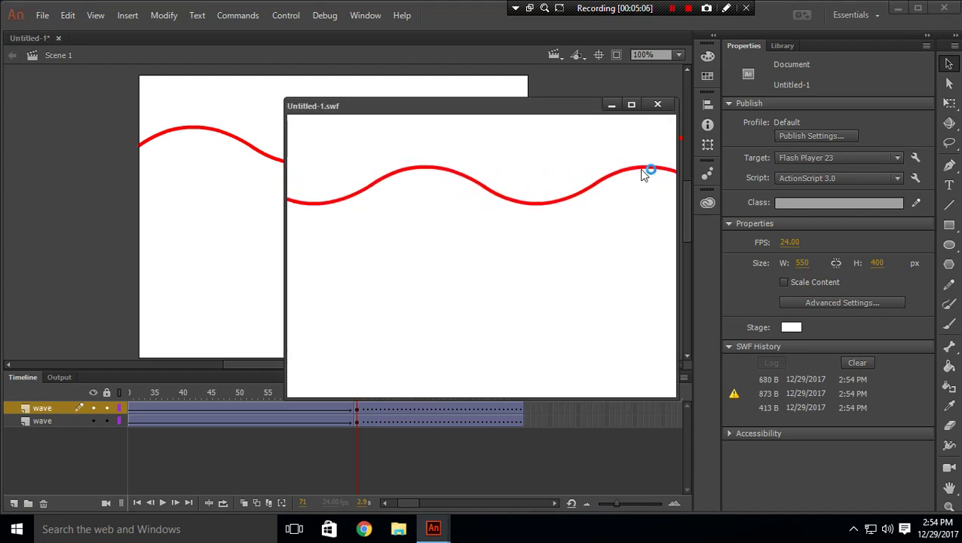
{"action": "left_click", "coordinate": [658, 105]}
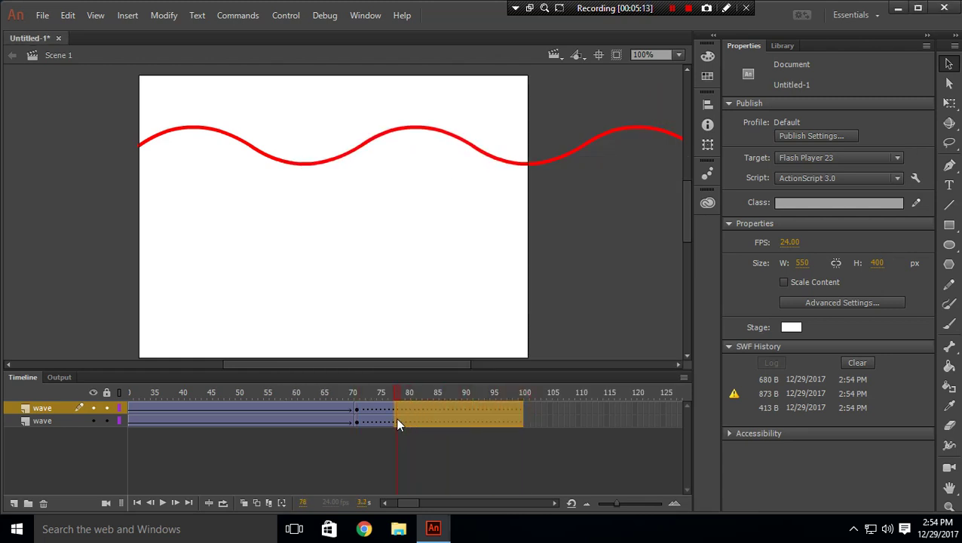
Remove the frames after frame 72 on both wave layers and test the trimmed loop.
{"action": "left_click", "coordinate": [365, 420]}
{"action": "right_click", "coordinate": [368, 420]}
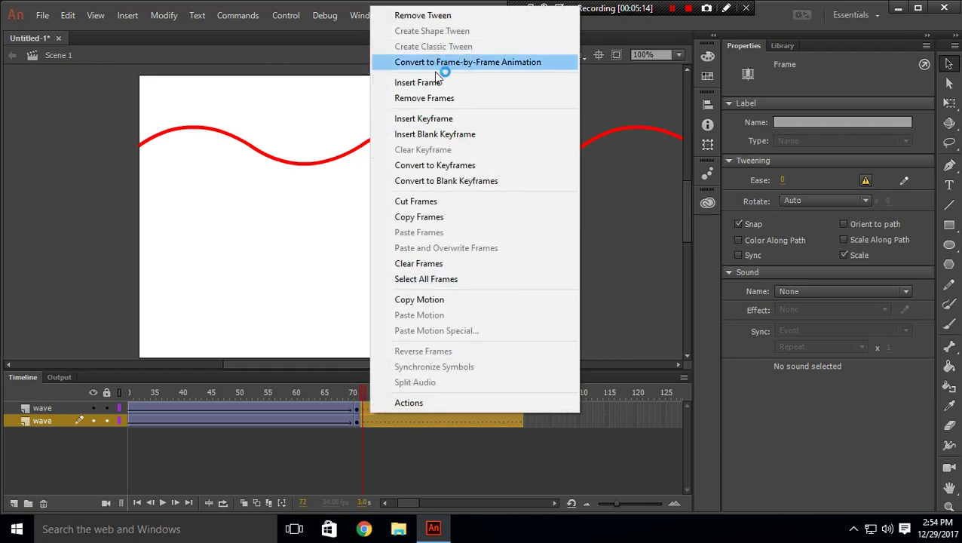
{"action": "left_click", "coordinate": [425, 99]}
{"action": "key", "text": "ctrl+Return"}
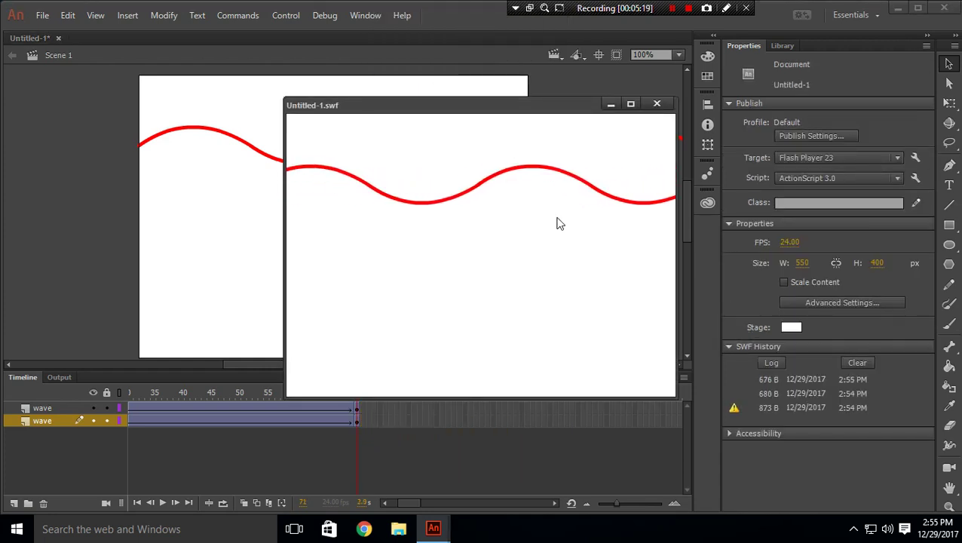
{"action": "left_click", "coordinate": [659, 105]}
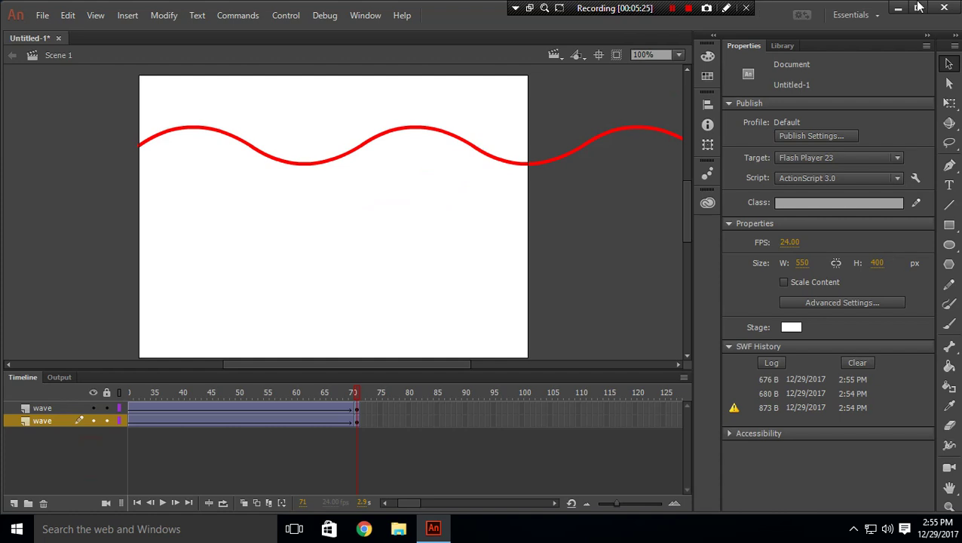
Save the document as Untitled-1.fla inside a new Desktop folder named 'wave animation'.
{"action": "left_click", "coordinate": [45, 16]}
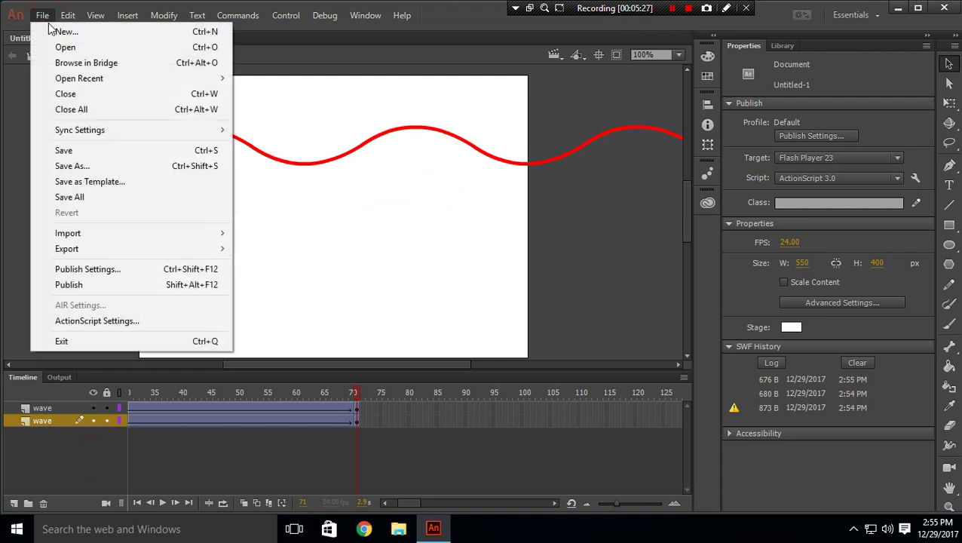
{"action": "left_click", "coordinate": [64, 165]}
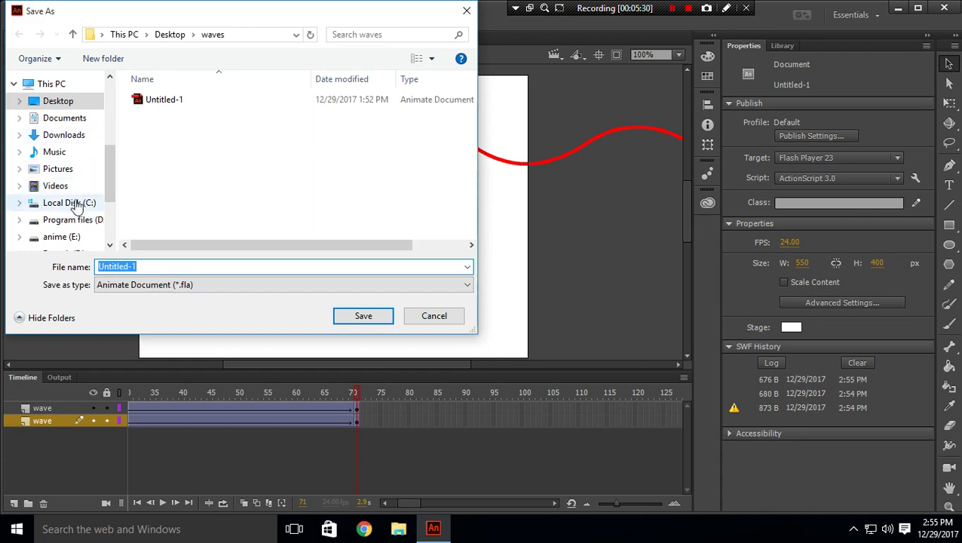
{"action": "left_click", "coordinate": [65, 101]}
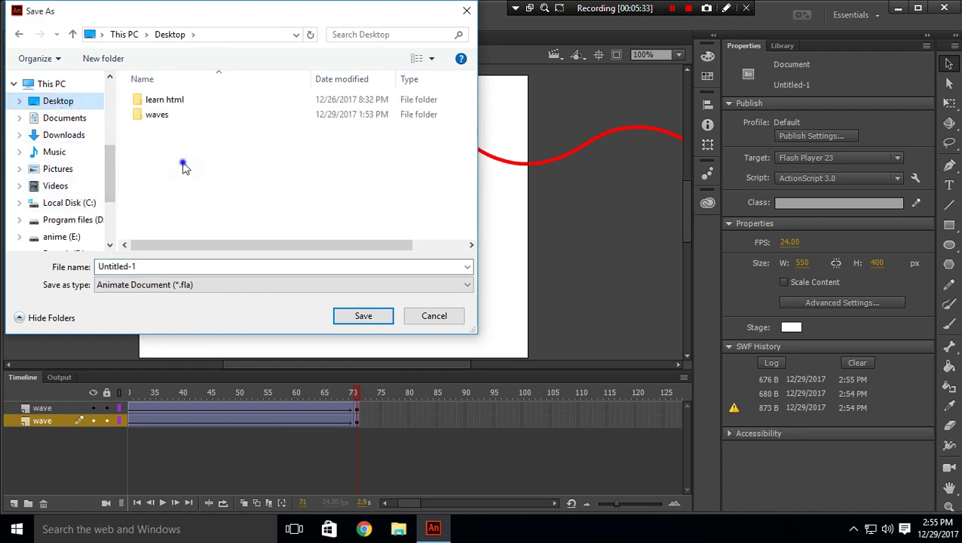
{"action": "right_click", "coordinate": [182, 168]}
{"action": "left_click", "coordinate": [208, 313]}
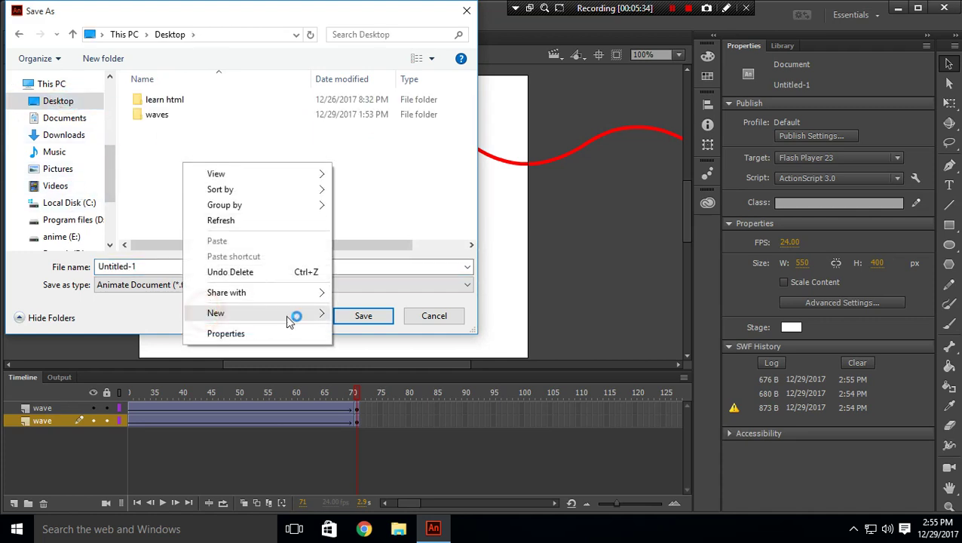
{"action": "left_click", "coordinate": [403, 312]}
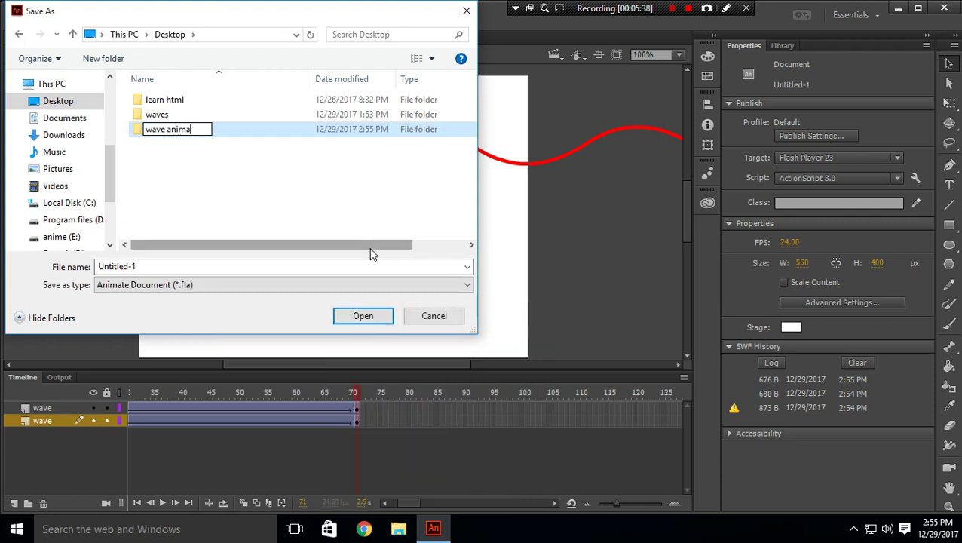
{"action": "left_click", "coordinate": [216, 219]}
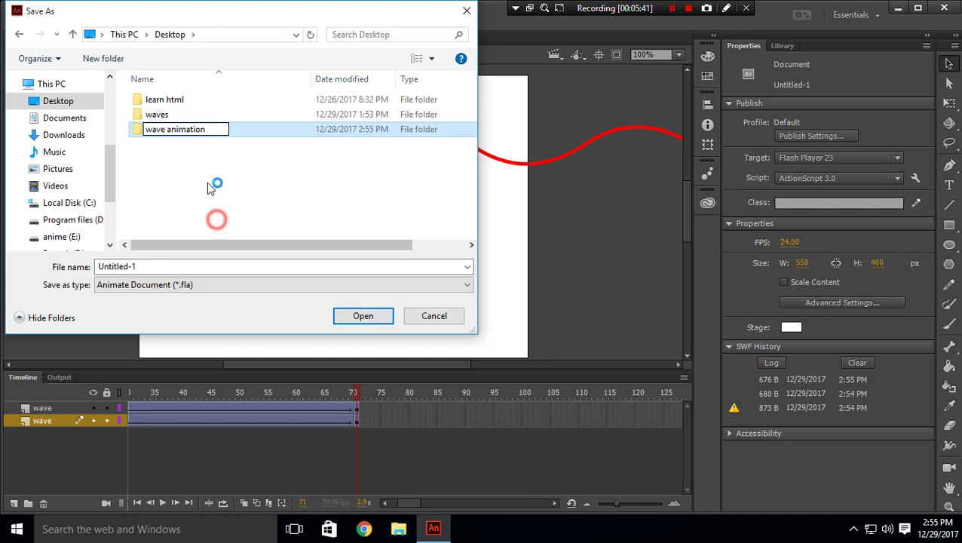
{"action": "double_click", "coordinate": [193, 134]}
{"action": "double_click", "coordinate": [189, 267]}
{"action": "left_click", "coordinate": [364, 318]}
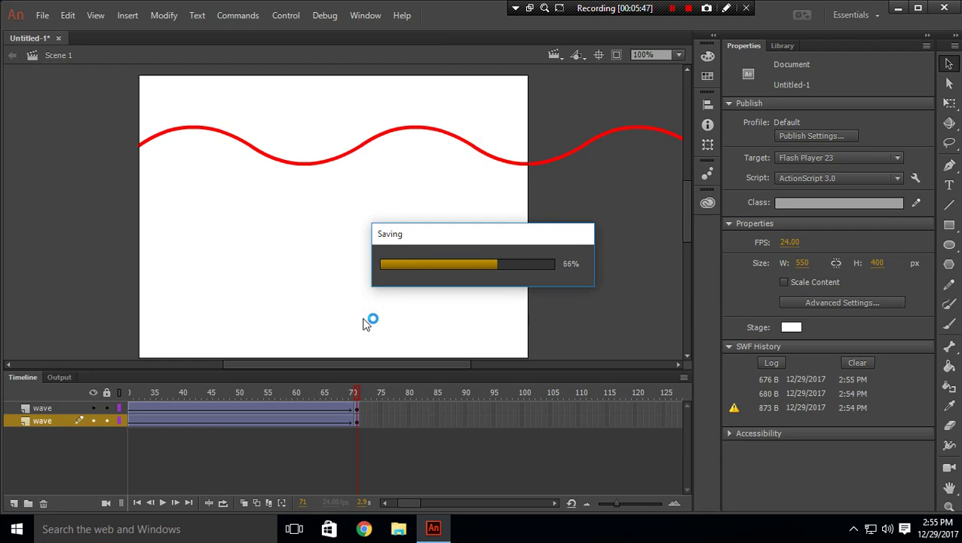
Test the saved movie as an SWF, close the test window, and minimize Animate.
{"action": "key", "text": "ctrl+Return"}
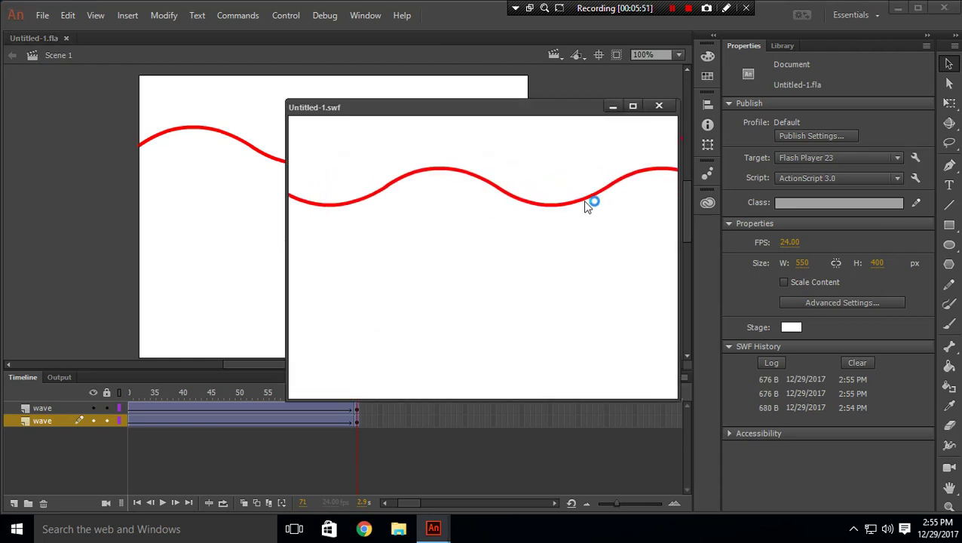
{"action": "left_click", "coordinate": [659, 106]}
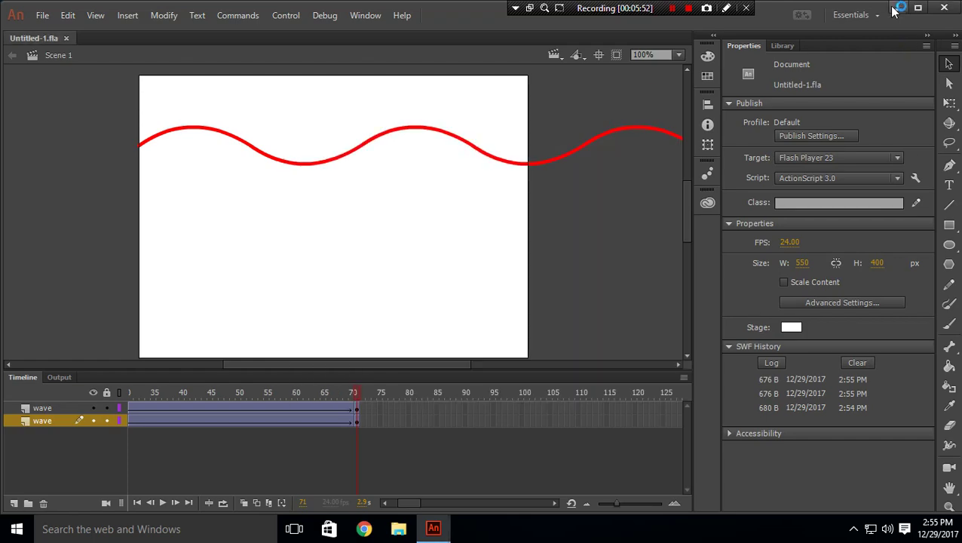
{"action": "left_click", "coordinate": [895, 9]}
Arrange the desktop folders and play the older Untitled-1 SWF from 'waves' in Flash Player.
{"action": "left_click_drag", "start_coordinate": [132, 31], "coordinate": [254, 251]}
{"action": "left_click", "coordinate": [132, 180]}
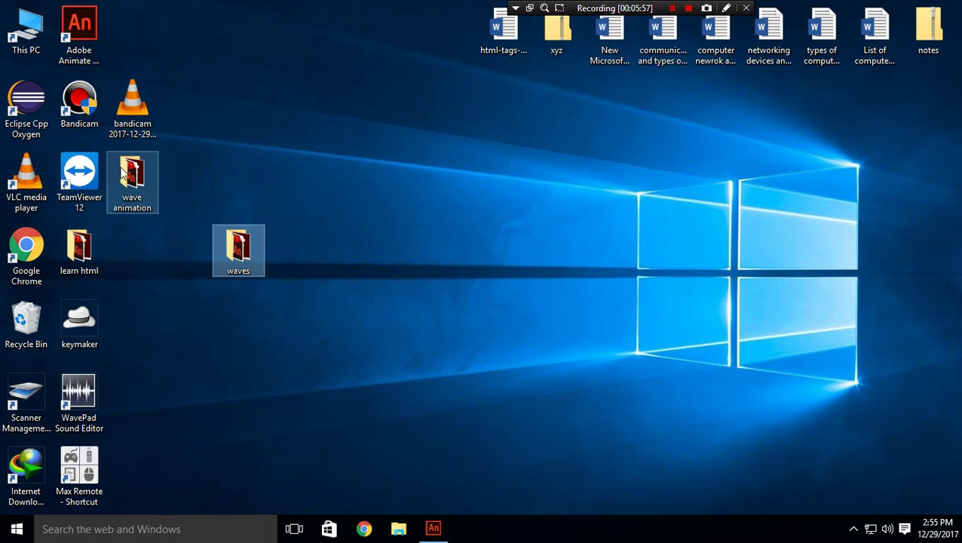
{"action": "left_click_drag", "start_coordinate": [132, 181], "coordinate": [302, 260]}
{"action": "left_click", "coordinate": [253, 255]}
{"action": "double_click", "coordinate": [241, 255]}
{"action": "left_click", "coordinate": [266, 192]}
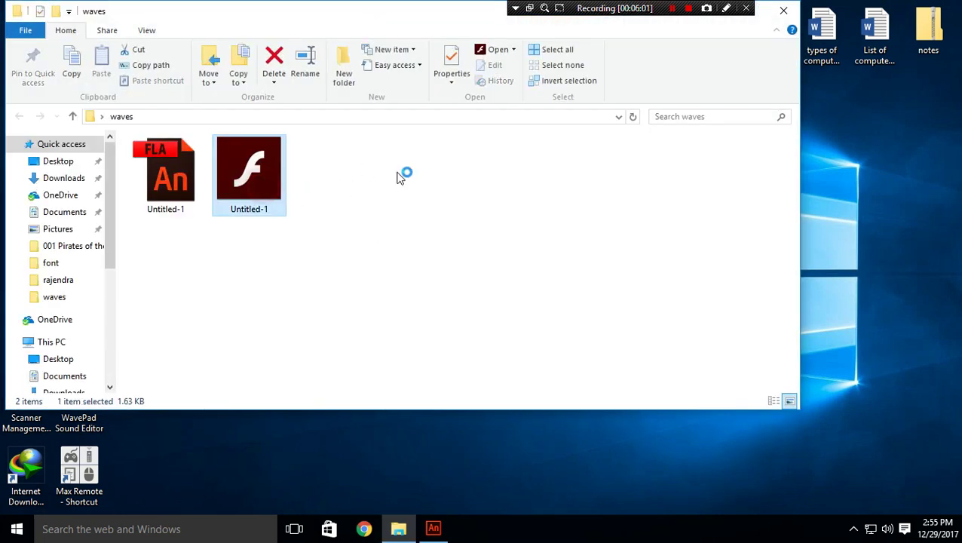
{"action": "left_click", "coordinate": [398, 15]}
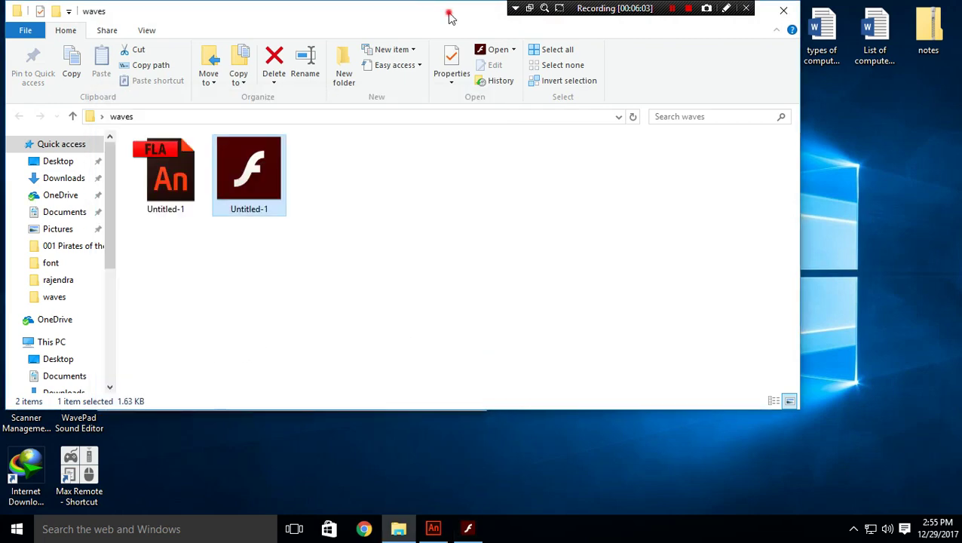
{"action": "left_click_drag", "start_coordinate": [617, 14], "coordinate": [587, 131]}
{"action": "left_click", "coordinate": [753, 128]}
{"action": "left_click_drag", "start_coordinate": [374, 114], "coordinate": [719, 112]}
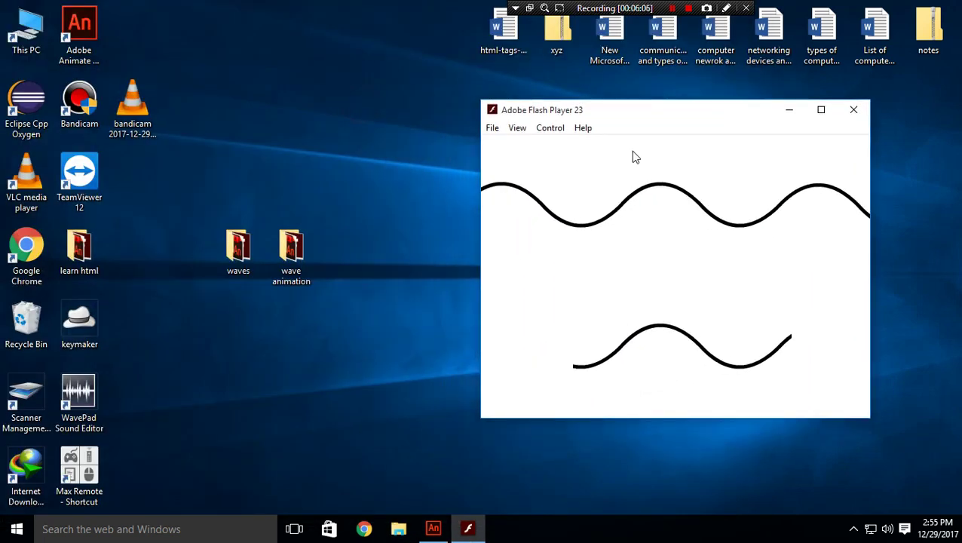
Play the new red-wave Untitled-1 SWF from 'wave animation', compare, close both players and restore Animate.
{"action": "double_click", "coordinate": [311, 264]}
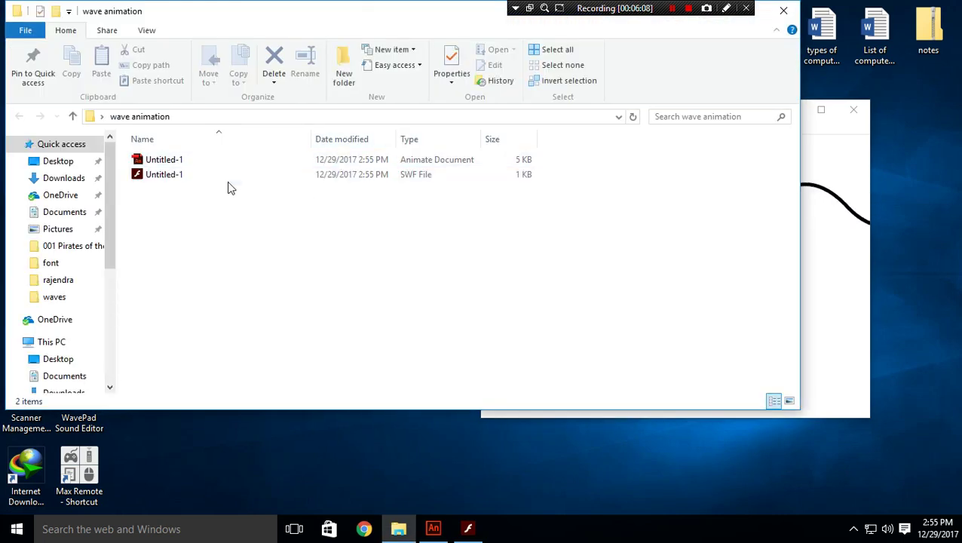
{"action": "double_click", "coordinate": [233, 173]}
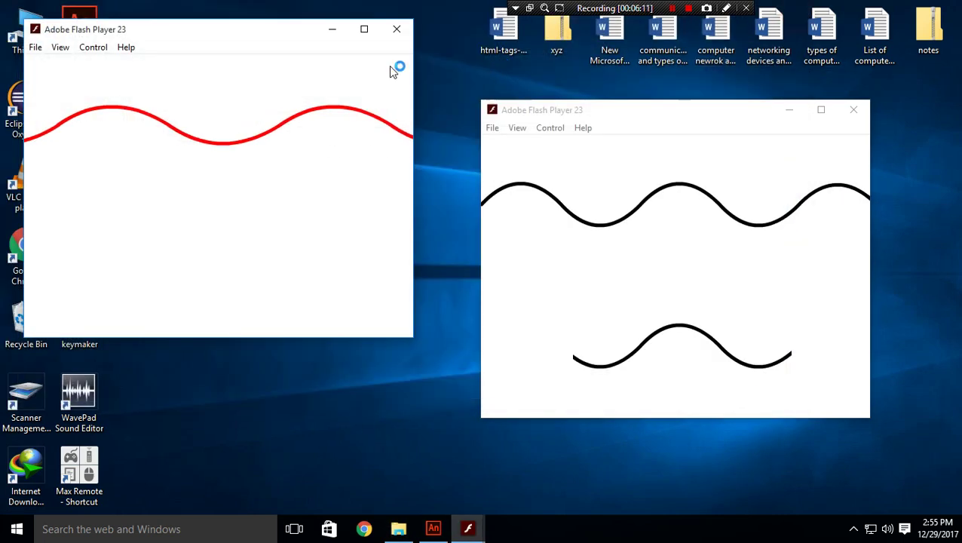
{"action": "left_click_drag", "start_coordinate": [287, 28], "coordinate": [312, 138]}
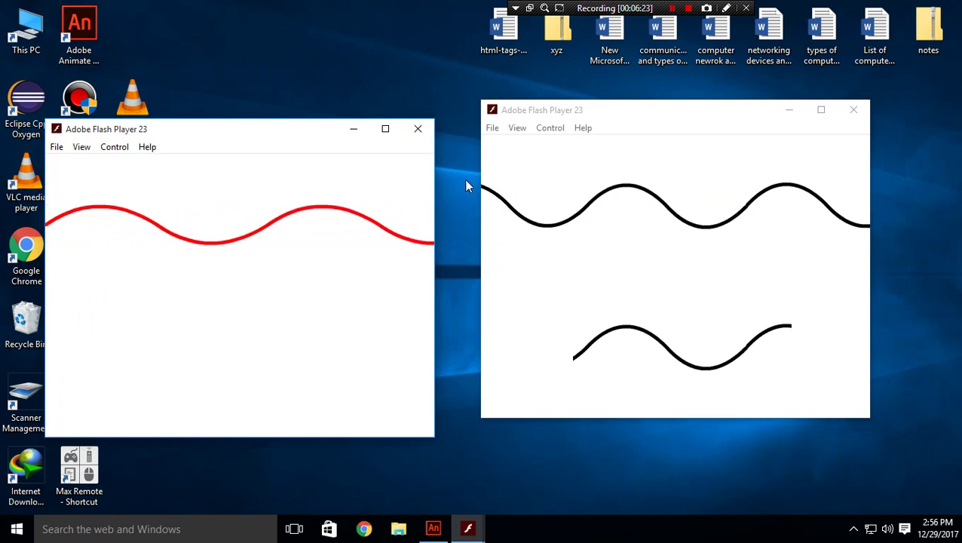
{"action": "left_click", "coordinate": [418, 129]}
{"action": "left_click", "coordinate": [855, 111]}
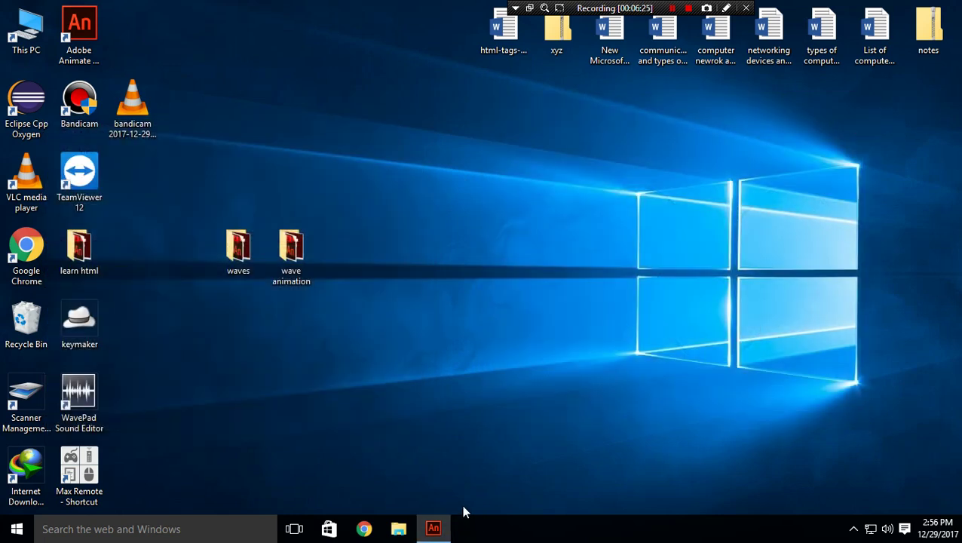
{"action": "left_click", "coordinate": [433, 528]}
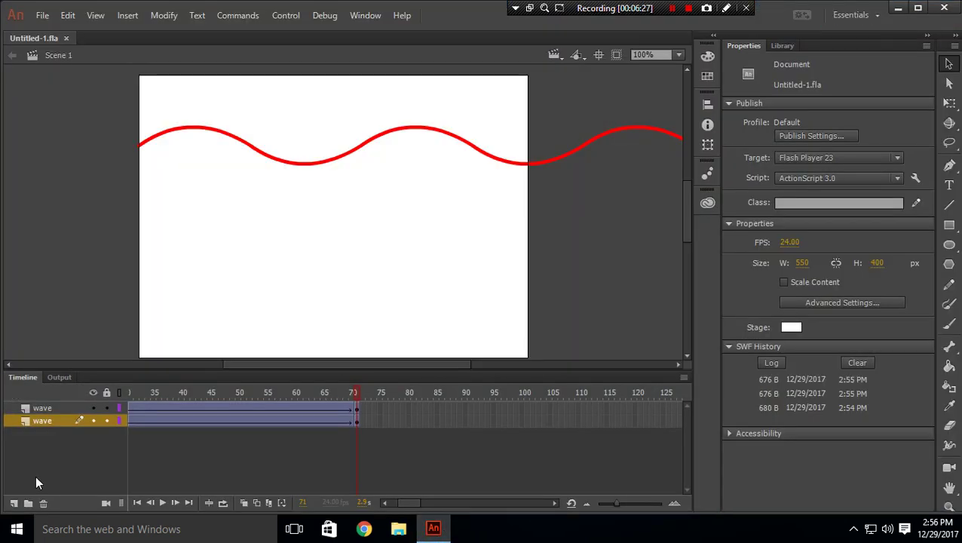
Insert a new layer below the wave layers and rename it 'layer'.
{"action": "left_click", "coordinate": [15, 504]}
{"action": "left_click_drag", "start_coordinate": [47, 421], "coordinate": [49, 443]}
{"action": "double_click", "coordinate": [55, 432]}
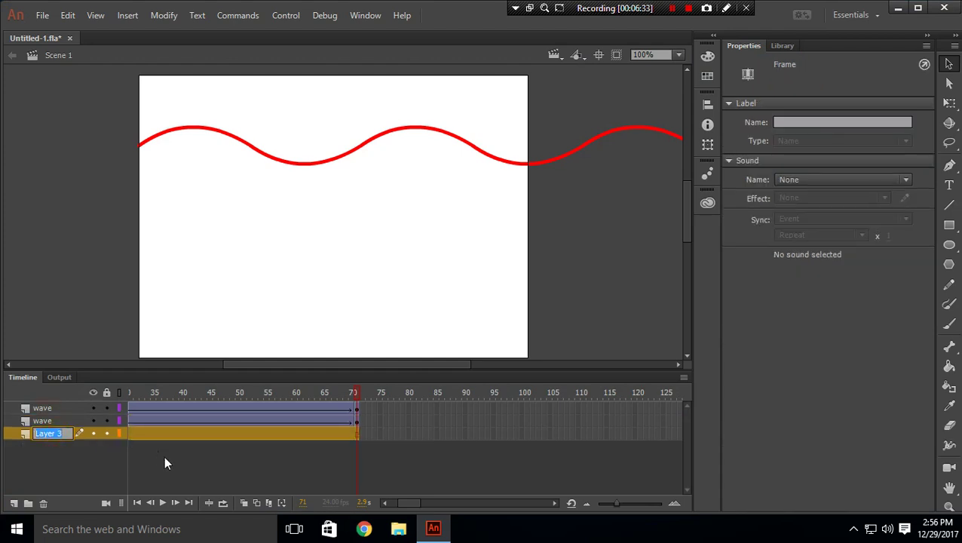
{"action": "type", "text": "layer"}
{"action": "type", "text": "layer"}
{"action": "left_click", "coordinate": [70, 475]}
Add another layer, Layer 4, and move it to the bottom of the stack.
{"action": "left_click", "coordinate": [13, 503]}
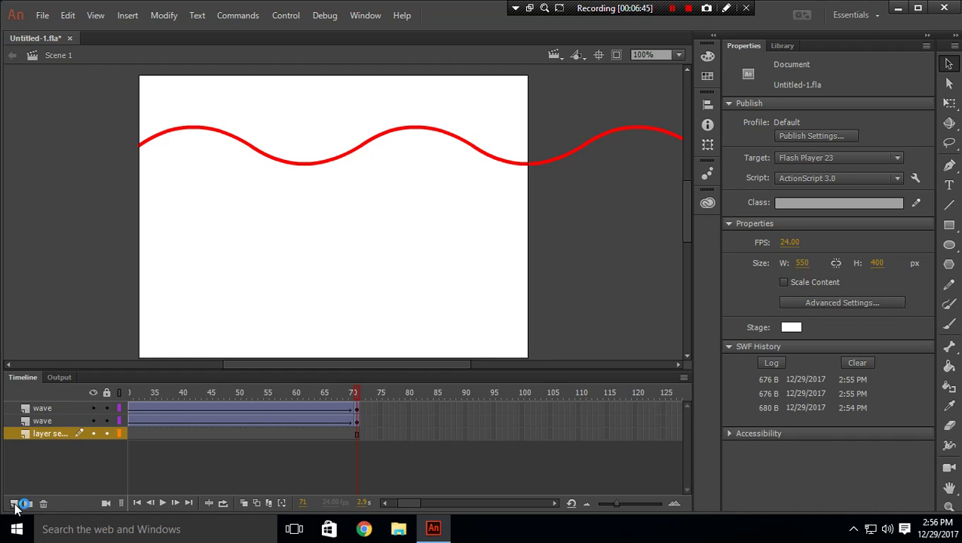
{"action": "left_click", "coordinate": [75, 466]}
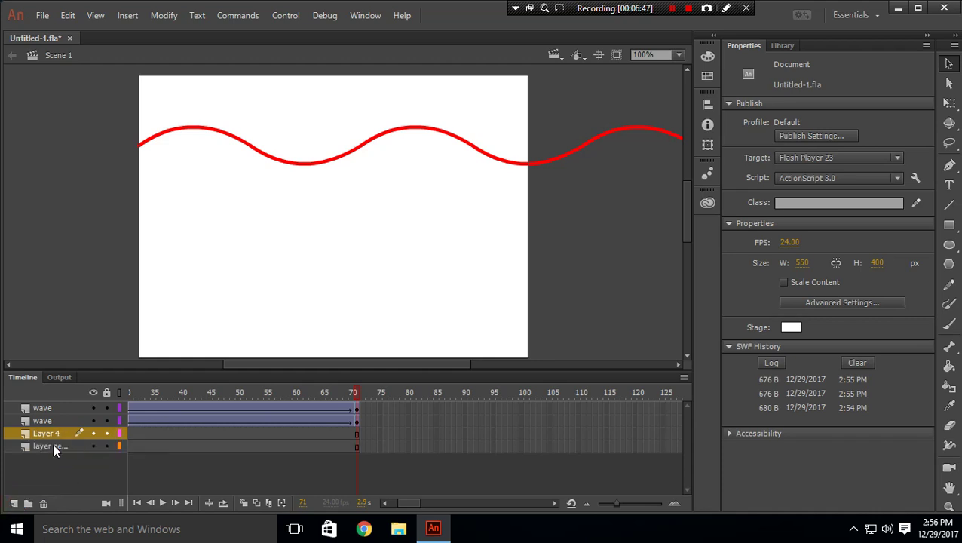
{"action": "left_click", "coordinate": [50, 447]}
{"action": "left_click_drag", "start_coordinate": [48, 433], "coordinate": [59, 456]}
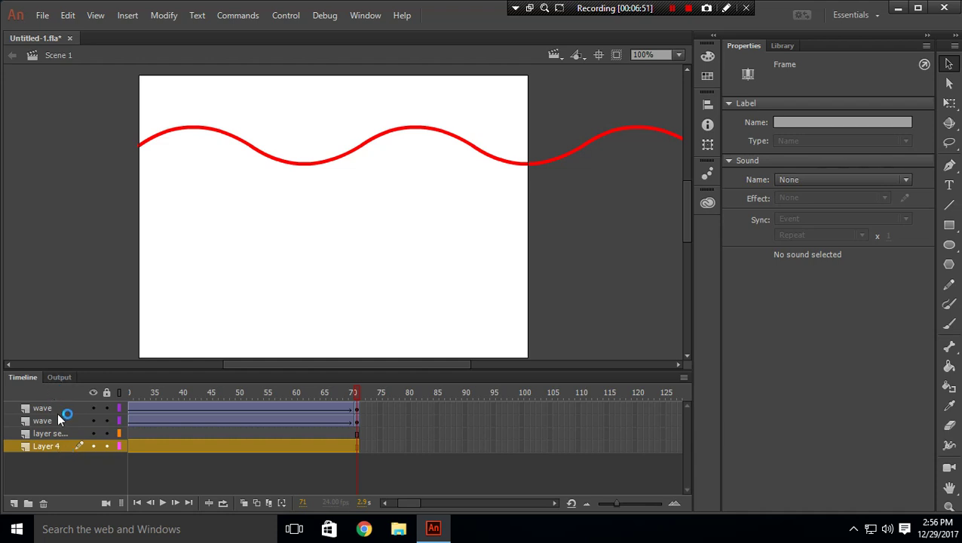
Copy both wave layers, paste them above Layer 4, then delete Layer 4.
{"action": "left_click", "coordinate": [59, 411]}
{"action": "left_click", "coordinate": [58, 421], "text": "shift"}
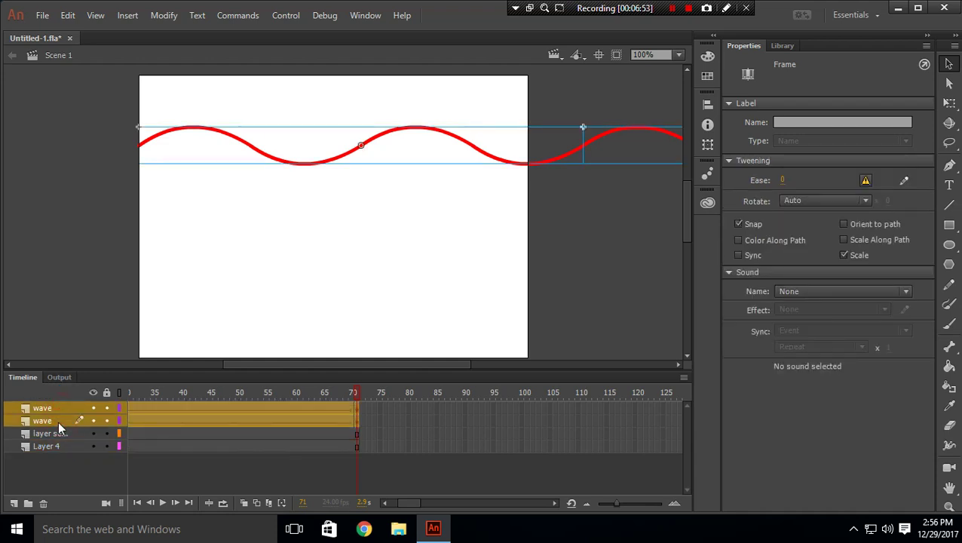
{"action": "right_click", "coordinate": [58, 421]}
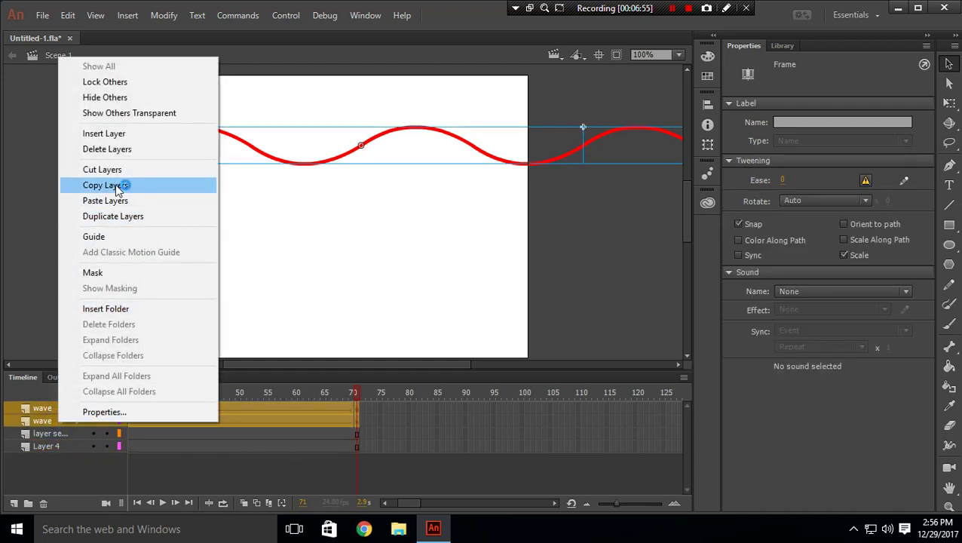
{"action": "left_click", "coordinate": [113, 185]}
{"action": "left_click", "coordinate": [58, 448]}
{"action": "right_click", "coordinate": [57, 448]}
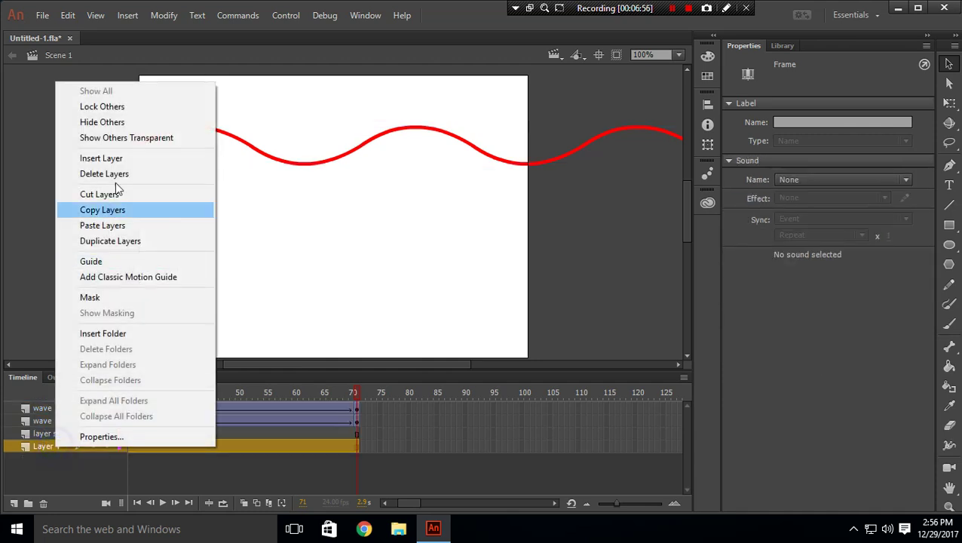
{"action": "left_click", "coordinate": [109, 226]}
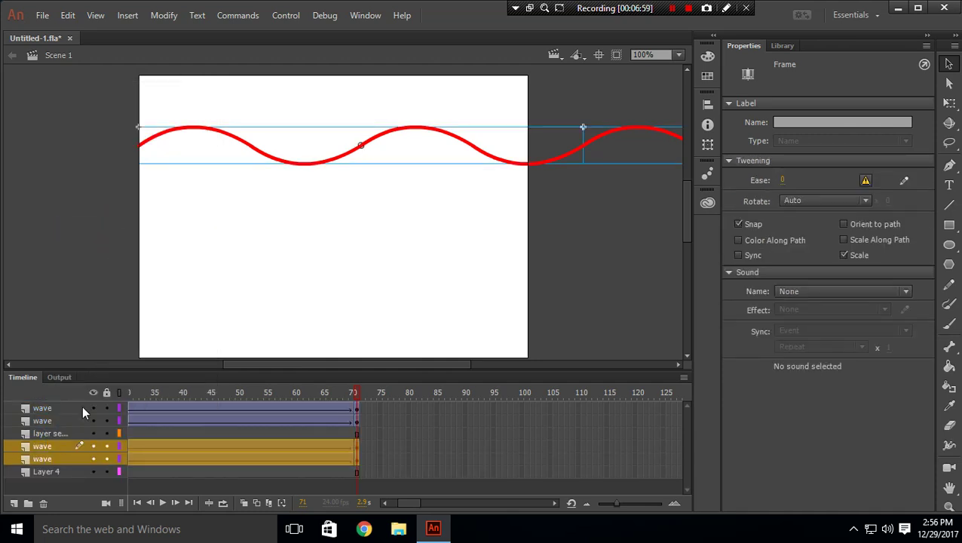
{"action": "left_click", "coordinate": [47, 471]}
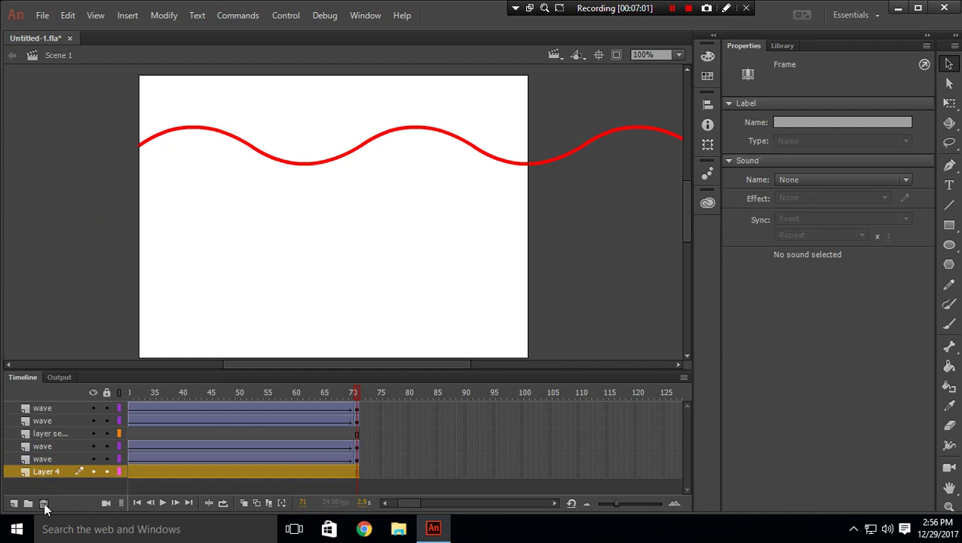
{"action": "left_click", "coordinate": [44, 504]}
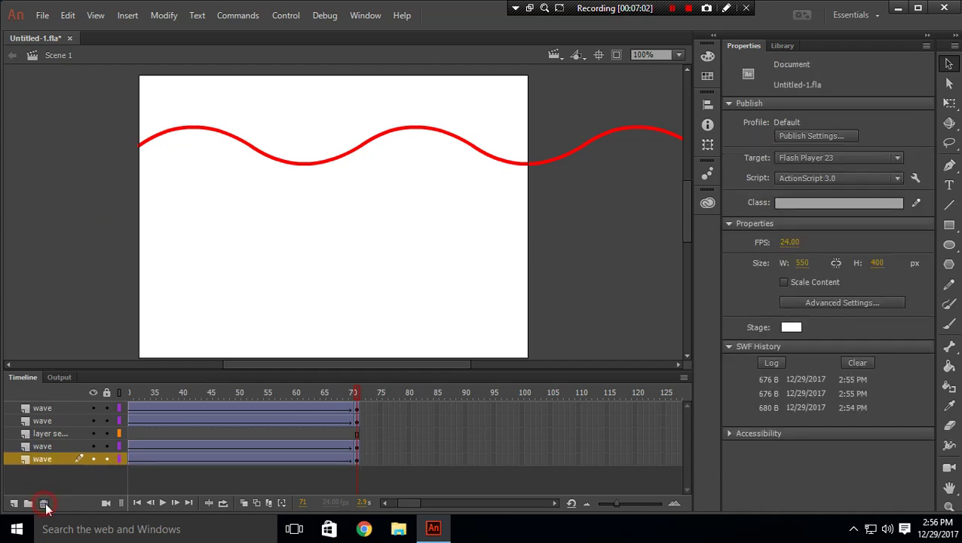
{"action": "left_click", "coordinate": [74, 442]}
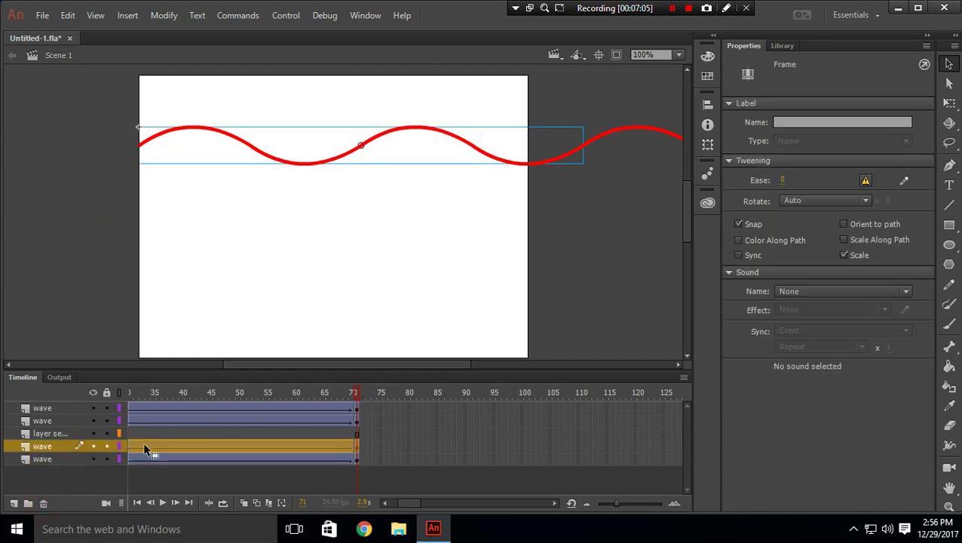
Move the first pasted wave copy down the stage at frames 1 and 71.
{"action": "left_click_drag", "start_coordinate": [363, 397], "coordinate": [60, 402]}
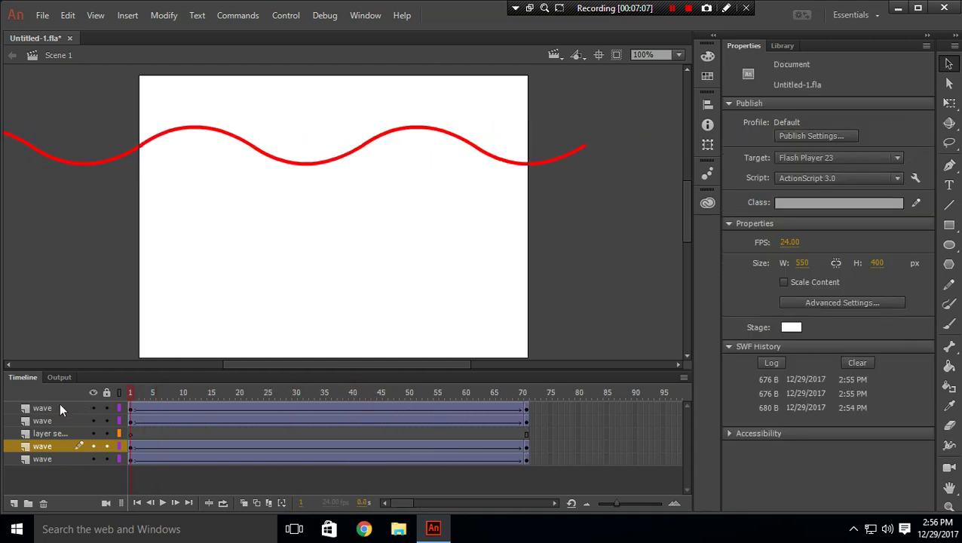
{"action": "left_click", "coordinate": [131, 447]}
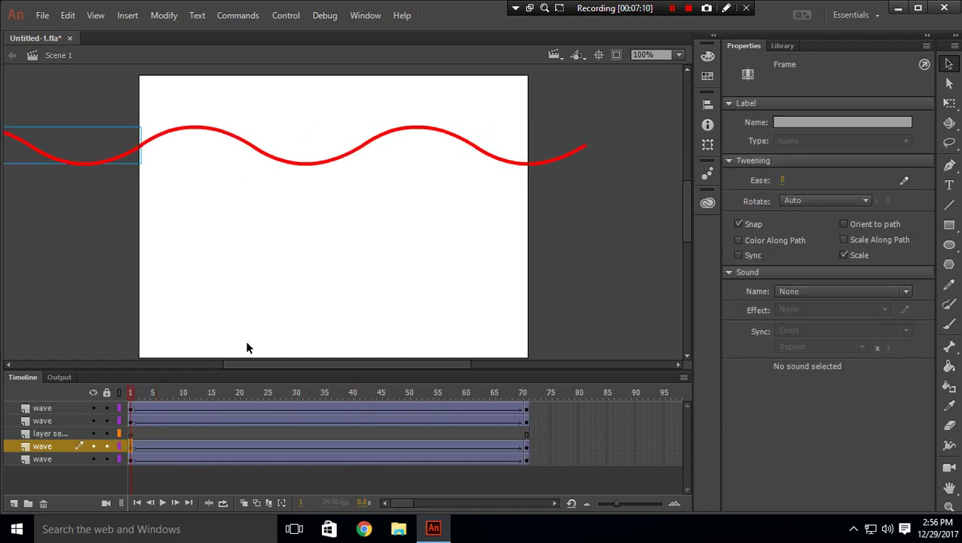
{"action": "key", "text": "shift+Down"}
{"action": "key", "text": "shift+Down"}
{"action": "key", "text": "shift+Down"}
{"action": "key", "text": "shift+Down"}
{"action": "key", "text": "shift+Down"}
{"action": "key", "text": "shift+Down"}
{"action": "key", "text": "shift+Down"}
{"action": "key", "text": "shift+Down"}
{"action": "key", "text": "shift+Down"}
{"action": "key", "text": "shift+Down"}
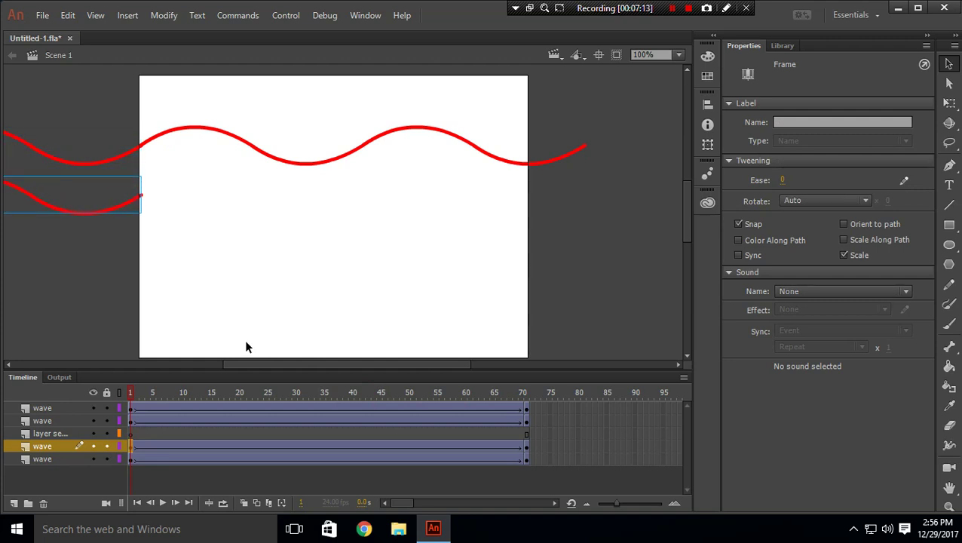
{"action": "key", "text": "shift+Down"}
{"action": "key", "text": "shift+Down"}
{"action": "key", "text": "shift+Down"}
{"action": "key", "text": "shift+Down"}
{"action": "key", "text": "shift+Down"}
{"action": "key", "text": "shift+Down"}
{"action": "key", "text": "shift+Down"}
{"action": "key", "text": "shift+Down"}
{"action": "key", "text": "shift+Down"}
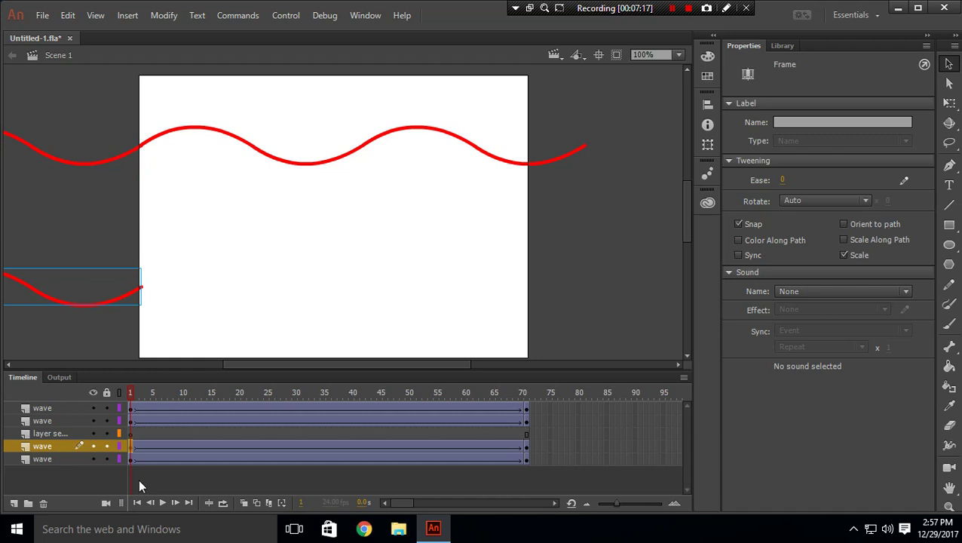
{"action": "left_click", "coordinate": [527, 446]}
{"action": "key", "text": "shift+Down"}
{"action": "key", "text": "shift+Down"}
{"action": "key", "text": "shift+Down"}
{"action": "key", "text": "shift+Down"}
{"action": "key", "text": "shift+Down"}
{"action": "key", "text": "shift+Down"}
{"action": "key", "text": "shift+Down"}
{"action": "key", "text": "shift+Down"}
{"action": "key", "text": "shift+Down"}
{"action": "key", "text": "shift+Down"}
{"action": "key", "text": "shift+Down"}
{"action": "key", "text": "shift+Down"}
{"action": "key", "text": "shift+Down"}
{"action": "key", "text": "shift+Down"}
{"action": "key", "text": "shift+Down"}
{"action": "key", "text": "shift+Down"}
{"action": "key", "text": "shift+Down"}
{"action": "key", "text": "shift+Down"}
{"action": "key", "text": "shift+Down"}
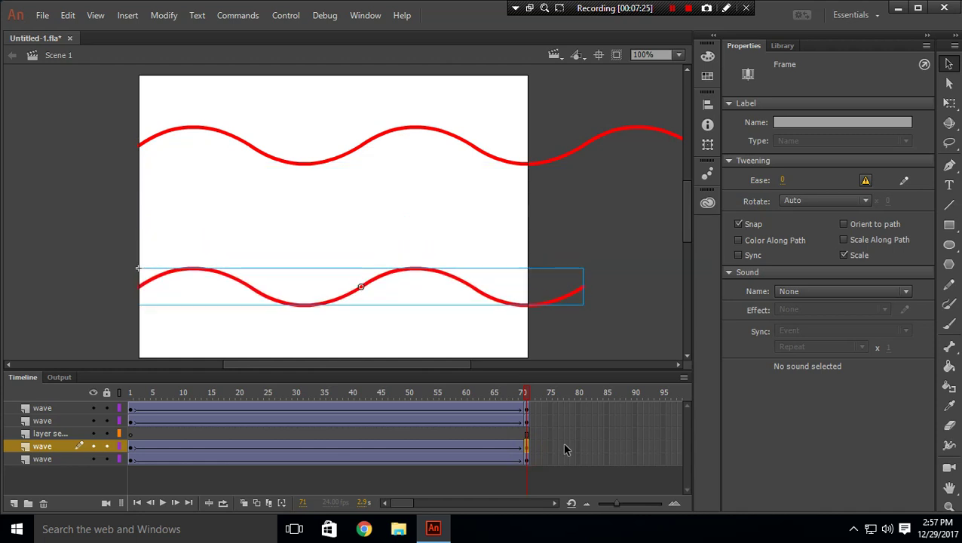
Move the bottom layer's wave copy down to the lower row at frames 1 and 71.
{"action": "left_click", "coordinate": [131, 459]}
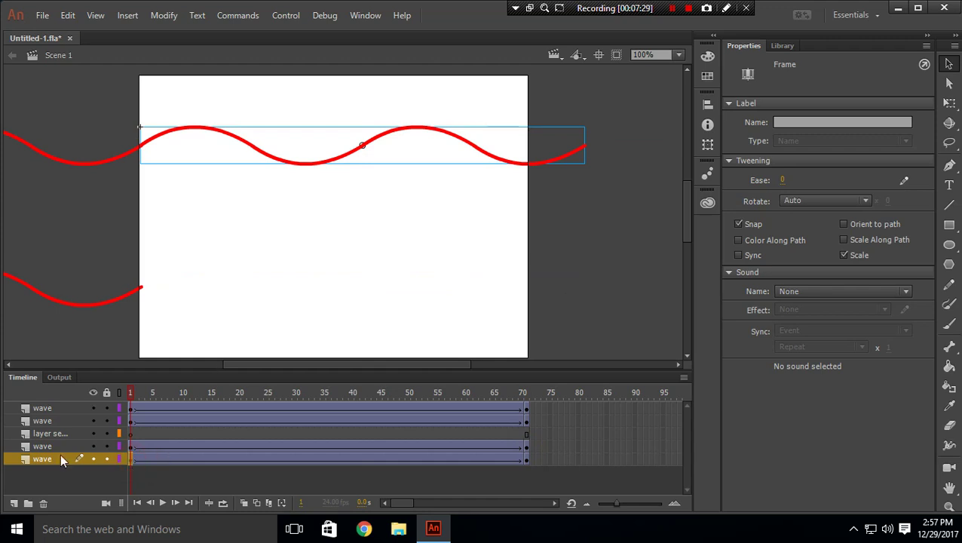
{"action": "key", "text": "shift+Down"}
{"action": "key", "text": "shift+Down"}
{"action": "key", "text": "shift+Down"}
{"action": "key", "text": "shift+Down"}
{"action": "key", "text": "shift+Down"}
{"action": "key", "text": "shift+Down"}
{"action": "key", "text": "shift+Down"}
{"action": "key", "text": "shift+Down"}
{"action": "key", "text": "shift+Down"}
{"action": "key", "text": "shift+Down"}
{"action": "key", "text": "shift+Down"}
{"action": "key", "text": "shift+Down"}
{"action": "key", "text": "shift+Down"}
{"action": "key", "text": "shift+Down"}
{"action": "key", "text": "shift+Down"}
{"action": "key", "text": "shift+Down"}
{"action": "key", "text": "shift+Down"}
{"action": "key", "text": "shift+Down"}
{"action": "key", "text": "shift+Down"}
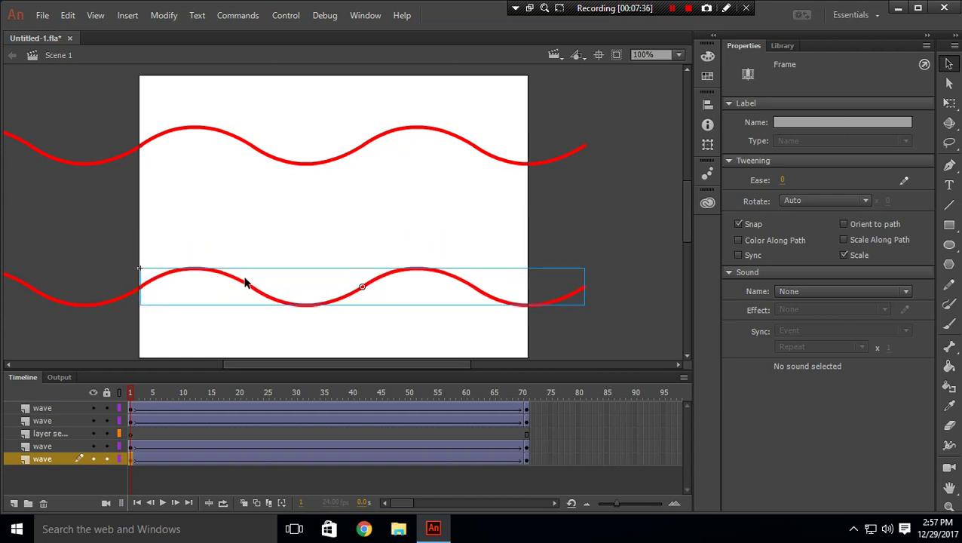
{"action": "key", "text": "Down"}
{"action": "key", "text": "Down"}
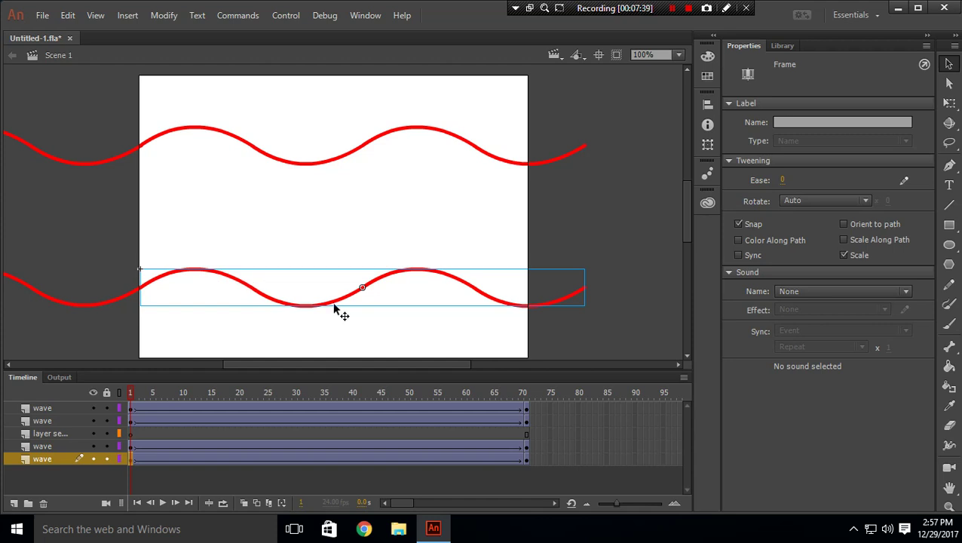
{"action": "left_click", "coordinate": [527, 465]}
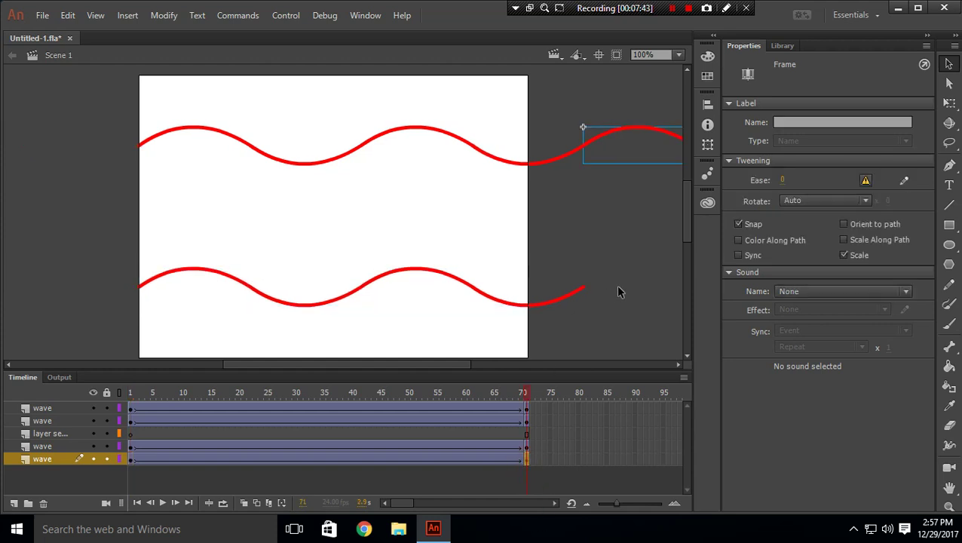
{"action": "key", "text": "shift+Down"}
{"action": "key", "text": "shift+Down"}
{"action": "key", "text": "shift+Down"}
{"action": "key", "text": "shift+Down"}
{"action": "key", "text": "shift+Down"}
{"action": "key", "text": "shift+Down"}
{"action": "key", "text": "shift+Down"}
{"action": "key", "text": "shift+Down"}
{"action": "key", "text": "shift+Down"}
{"action": "key", "text": "shift+Down"}
{"action": "key", "text": "shift+Down"}
{"action": "key", "text": "shift+Down"}
{"action": "key", "text": "shift+Down"}
{"action": "key", "text": "shift+Down"}
{"action": "key", "text": "shift+Down"}
{"action": "key", "text": "shift+Down"}
{"action": "key", "text": "shift+Down"}
{"action": "key", "text": "shift+Down"}
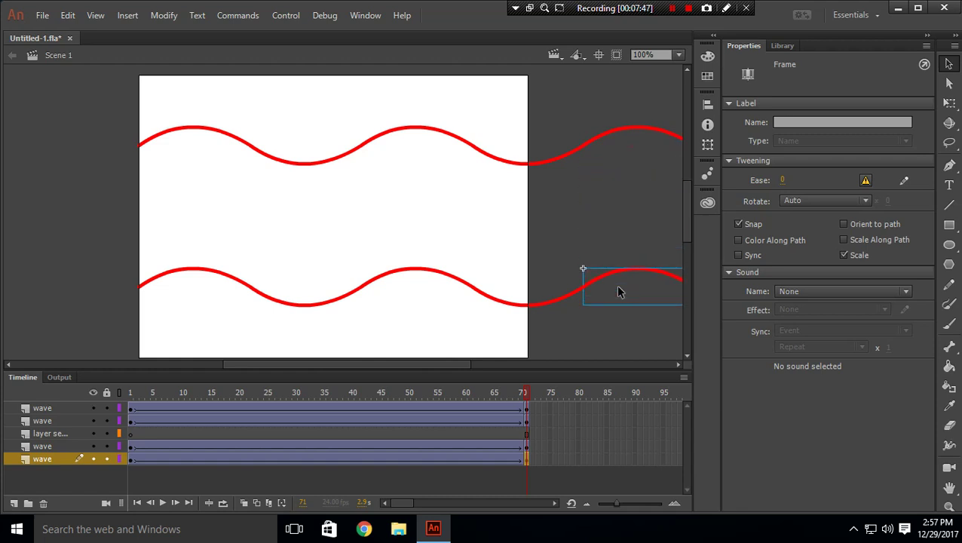
Play and scrub the animation from frame 1 to 71 to preview both wave pairs.
{"action": "left_click", "coordinate": [587, 331]}
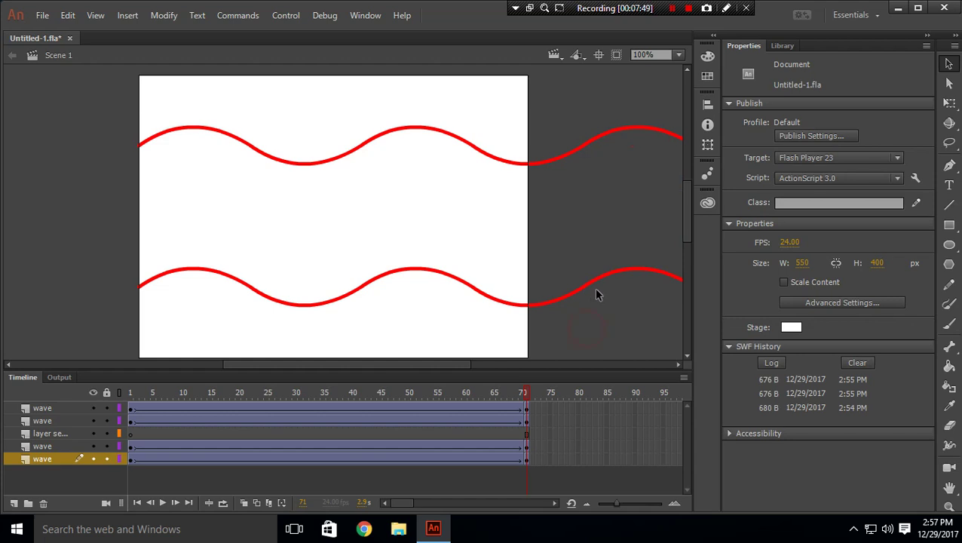
{"action": "left_click_drag", "start_coordinate": [528, 397], "coordinate": [128, 411]}
{"action": "key", "text": "Return"}
{"action": "left_click_drag", "start_coordinate": [272, 406], "coordinate": [528, 405]}
Check both waves in the Untitled-1.swf test movie, then select the third layer.
{"action": "key", "text": "ctrl+Return"}
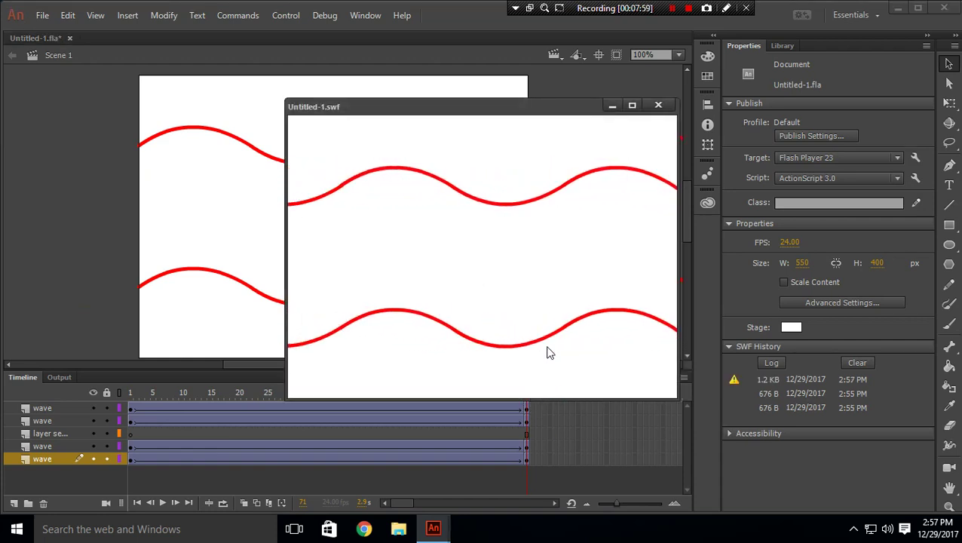
{"action": "left_click", "coordinate": [658, 105]}
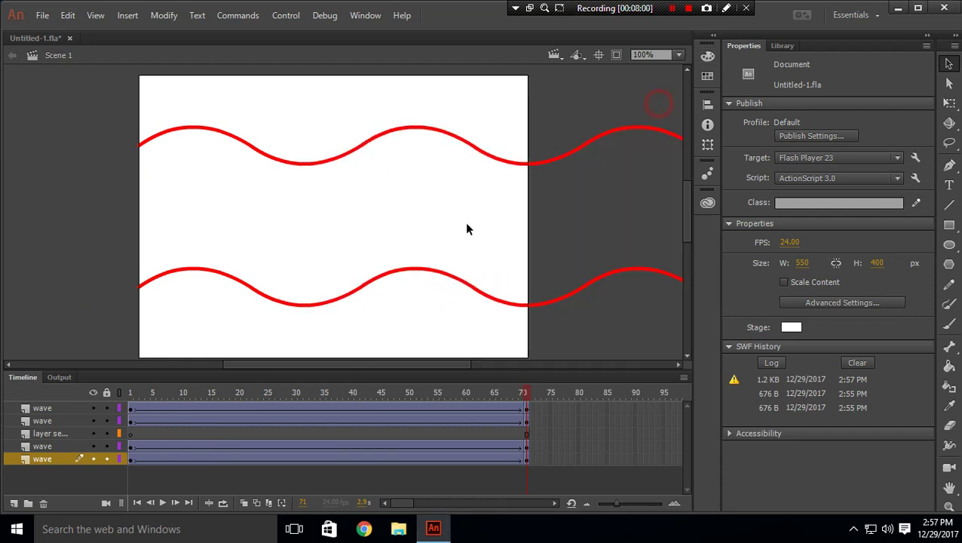
{"action": "left_click", "coordinate": [484, 256]}
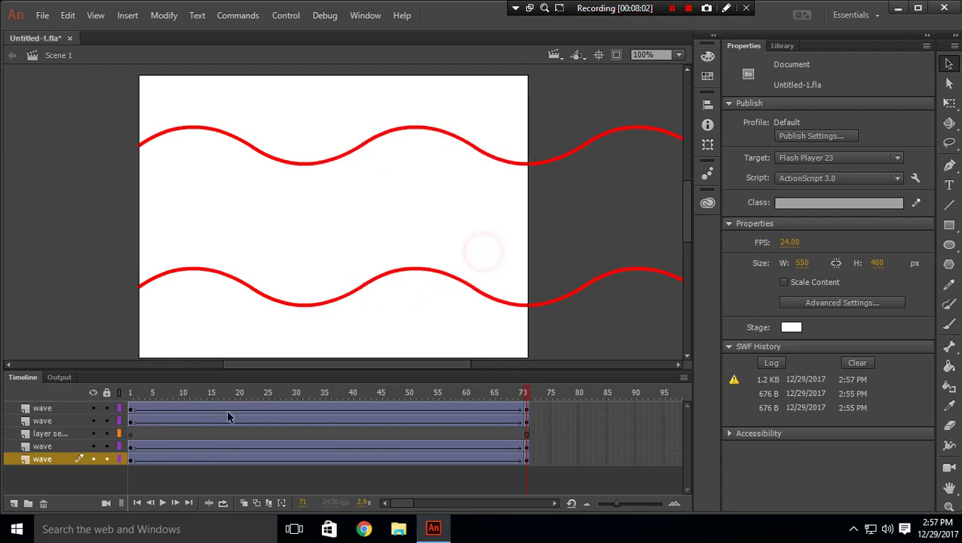
{"action": "left_click", "coordinate": [49, 436]}
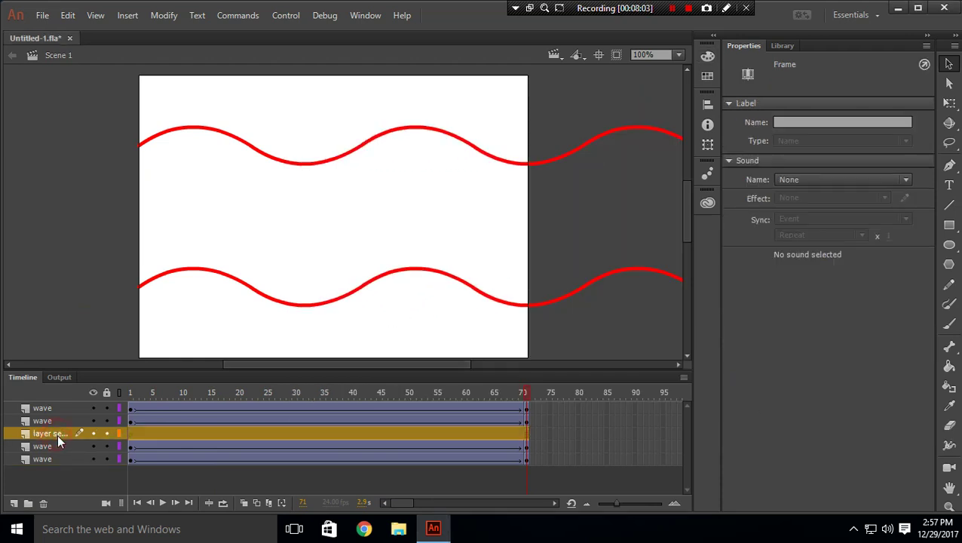
Draw a stroke-free white rectangle over the stage's right edge.
{"action": "left_click", "coordinate": [949, 224]}
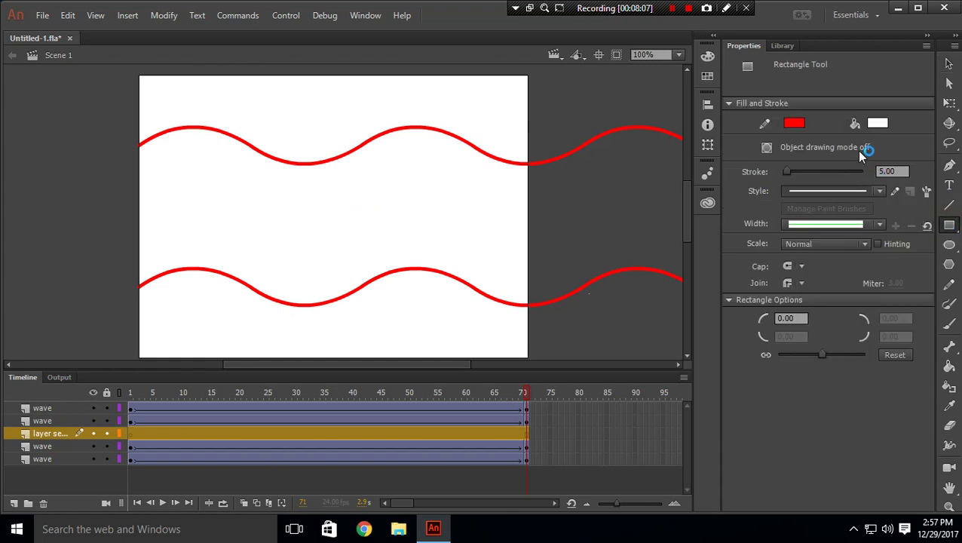
{"action": "left_click", "coordinate": [793, 123]}
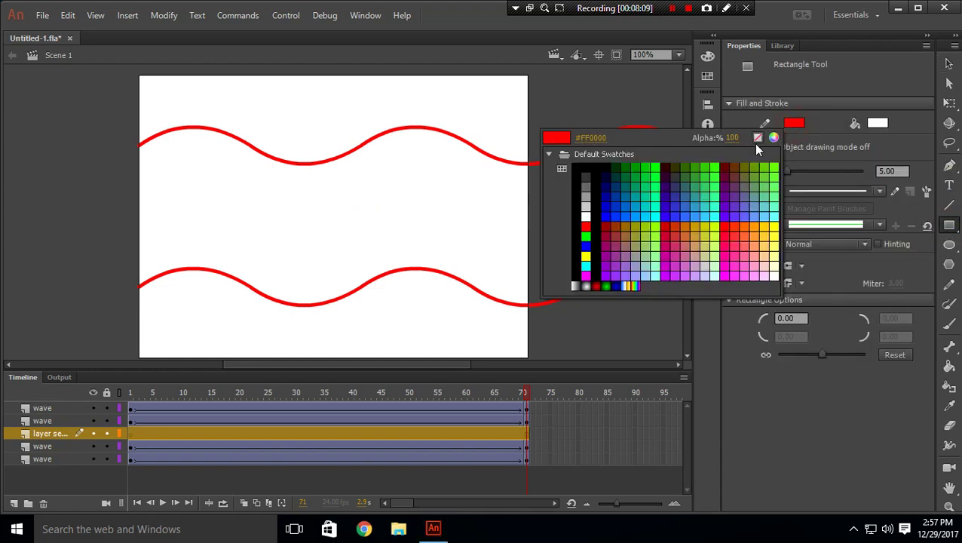
{"action": "left_click", "coordinate": [758, 140]}
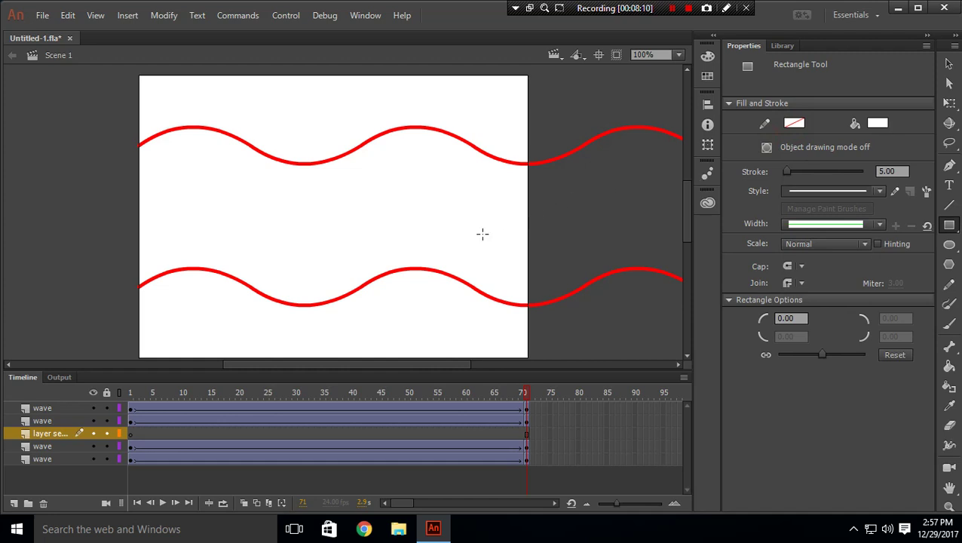
{"action": "mouse_move", "coordinate": [433, 266]}
{"action": "left_mouse_down"}
{"action": "mouse_move", "coordinate": [516, 334]}
{"action": "mouse_move", "coordinate": [553, 340]}
{"action": "left_mouse_up"}
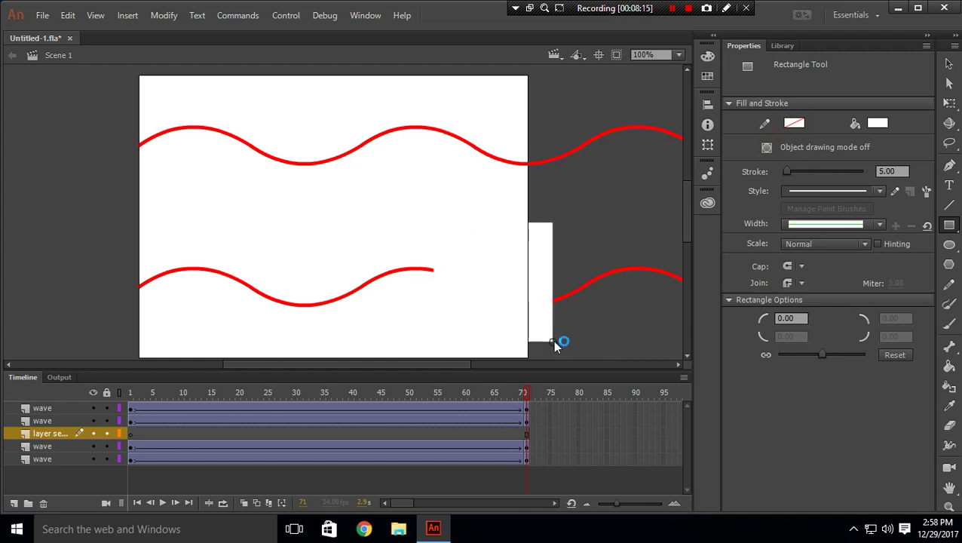
Convert the white rectangle into the Symbol 2 movie clip and nudge it slightly right.
{"action": "left_click", "coordinate": [948, 64]}
{"action": "left_click", "coordinate": [551, 259]}
{"action": "right_click", "coordinate": [550, 257]}
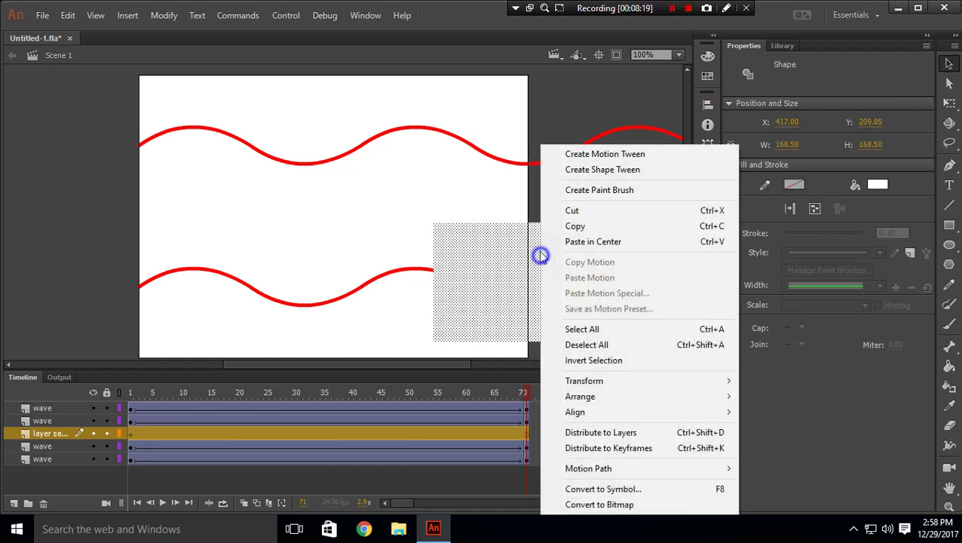
{"action": "left_click", "coordinate": [596, 488]}
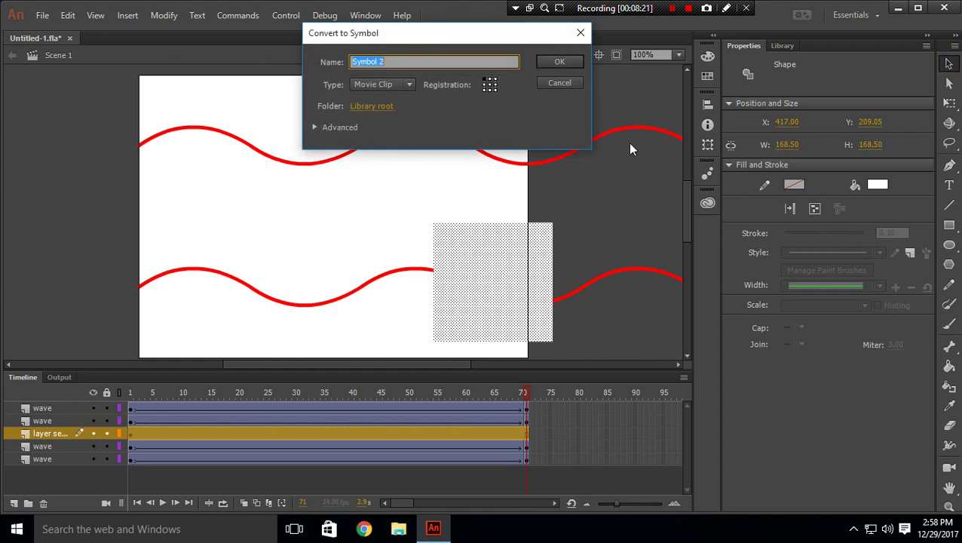
{"action": "left_click", "coordinate": [558, 63]}
{"action": "left_click_drag", "start_coordinate": [462, 271], "coordinate": [520, 266]}
{"action": "double_click", "coordinate": [520, 266]}
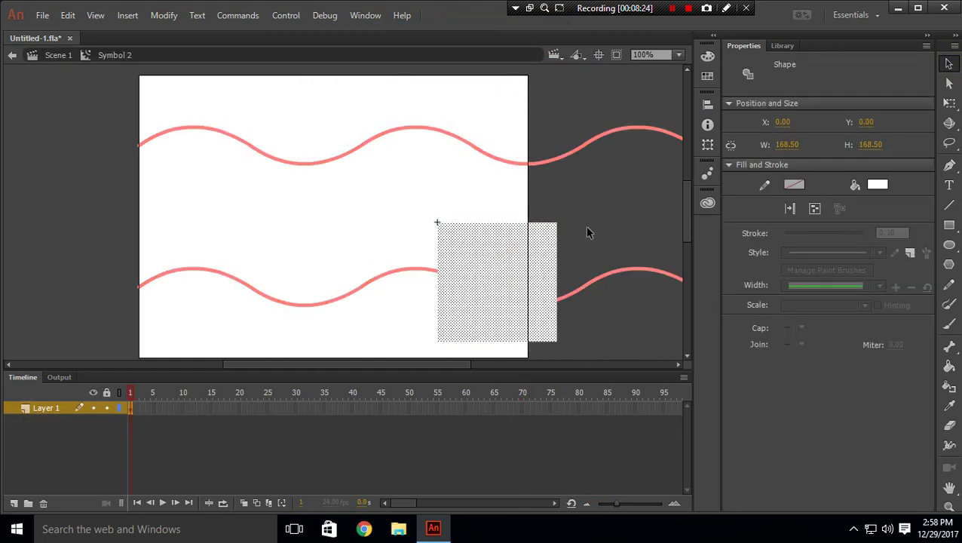
{"action": "double_click", "coordinate": [593, 228]}
Copy the rectangle symbol, paste it in place, and move the copy over the stage's left edge.
{"action": "right_click", "coordinate": [516, 267]}
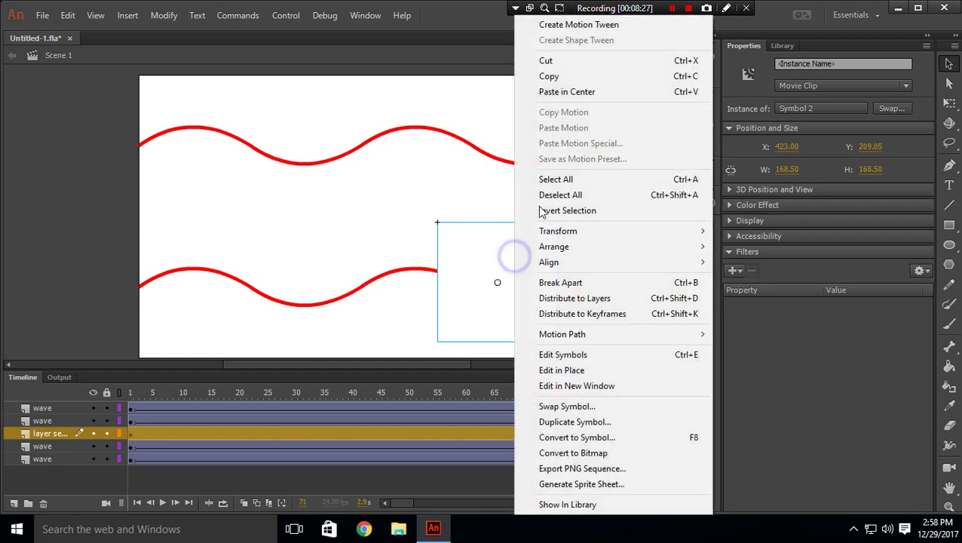
{"action": "left_click", "coordinate": [545, 76]}
{"action": "right_click", "coordinate": [415, 187]}
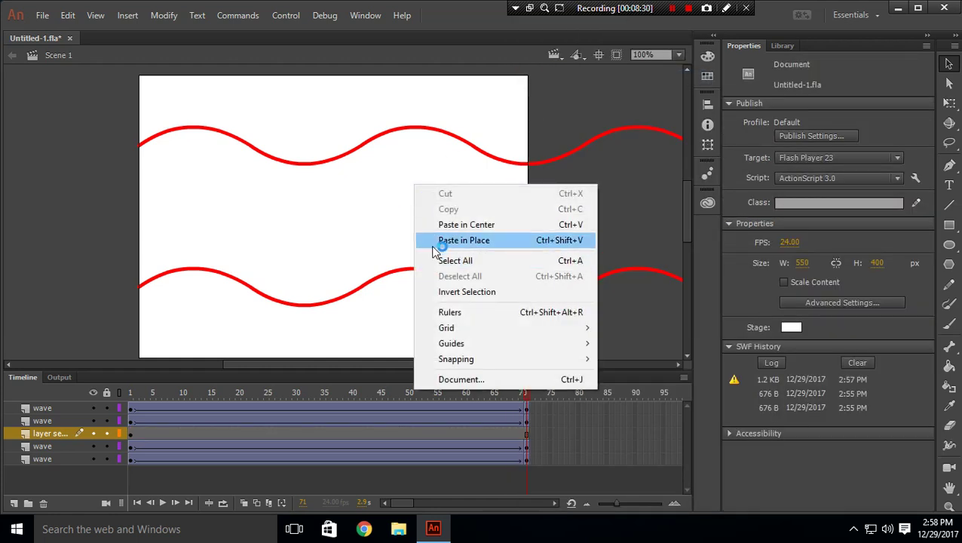
{"action": "left_click", "coordinate": [440, 242]}
{"action": "left_click_drag", "start_coordinate": [473, 271], "coordinate": [151, 272]}
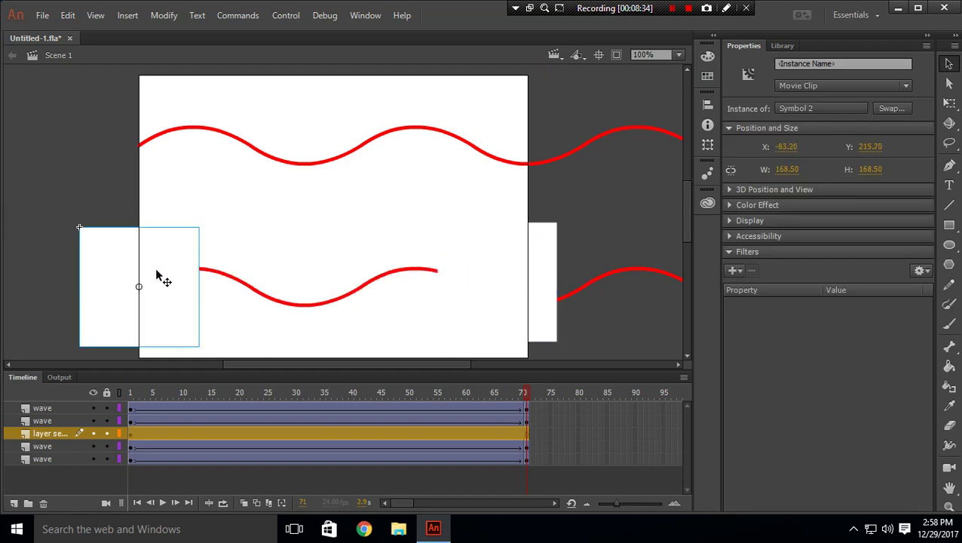
{"action": "left_click", "coordinate": [601, 206]}
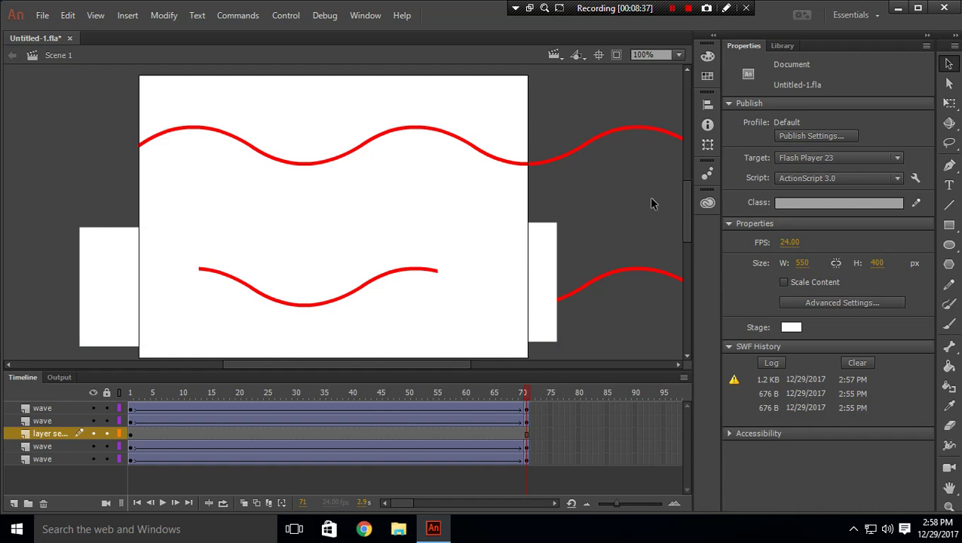
Test the movie with both edge masks, close the preview, and minimise Animate.
{"action": "key", "text": "ctrl+Return"}
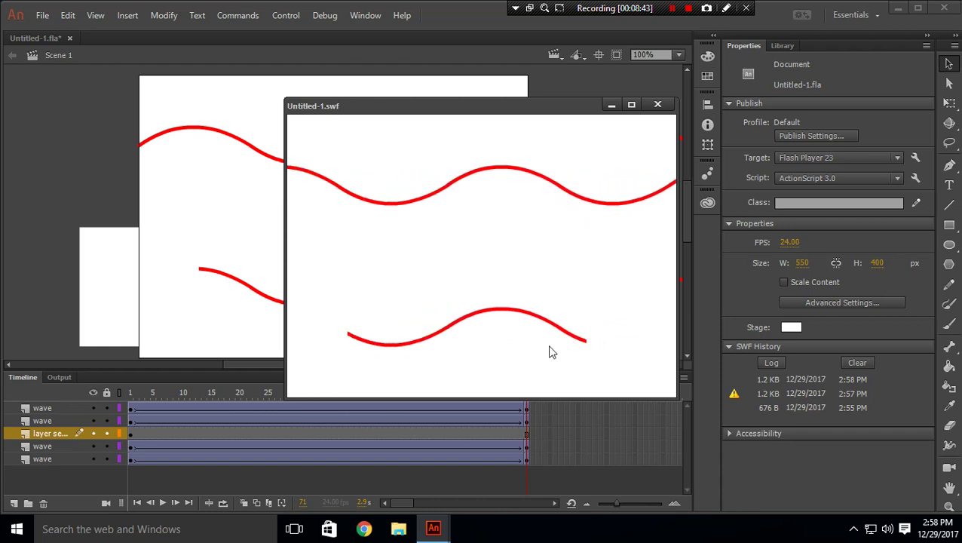
{"action": "left_click", "coordinate": [658, 105]}
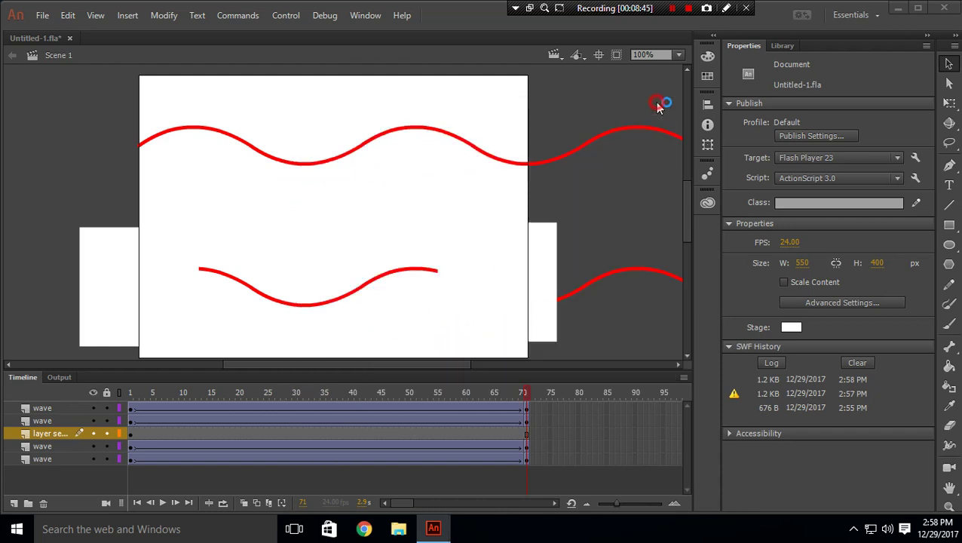
{"action": "left_click", "coordinate": [897, 8]}
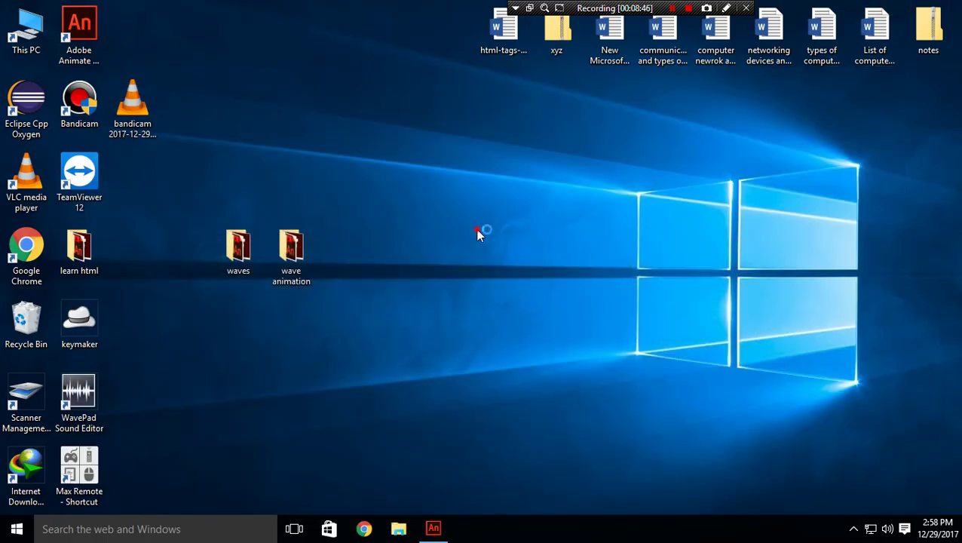
Play the black-wave Untitled-1.swf from the waves folder and move its player to the right.
{"action": "double_click", "coordinate": [245, 256]}
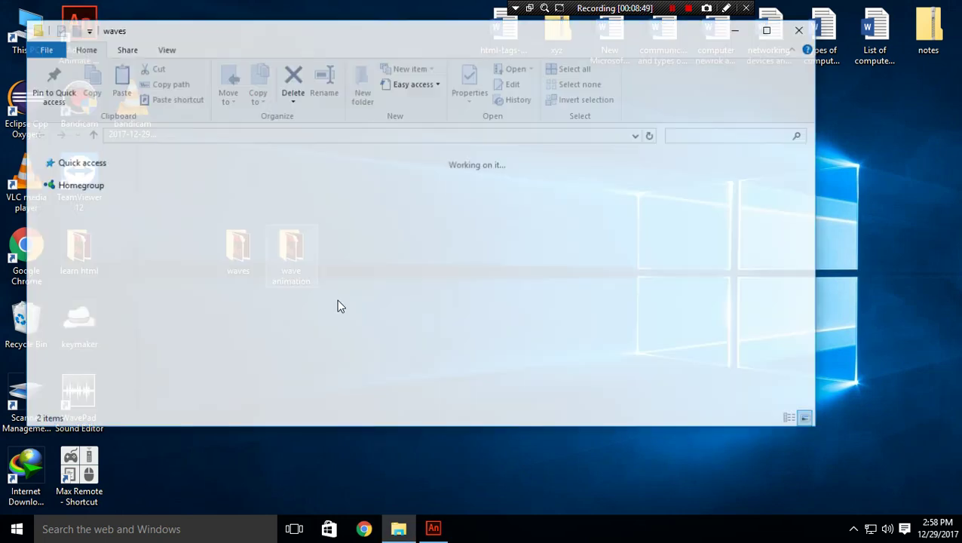
{"action": "double_click", "coordinate": [279, 211]}
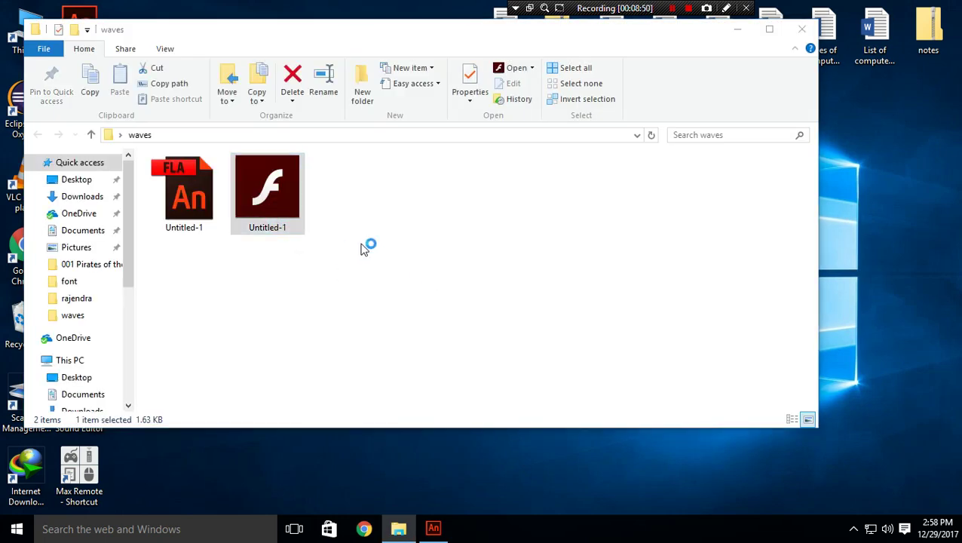
{"action": "left_click", "coordinate": [802, 28]}
{"action": "left_click_drag", "start_coordinate": [232, 90], "coordinate": [651, 120]}
Play the red-wave Untitled-1.swf from the wave animation folder beside the first player.
{"action": "double_click", "coordinate": [291, 242]}
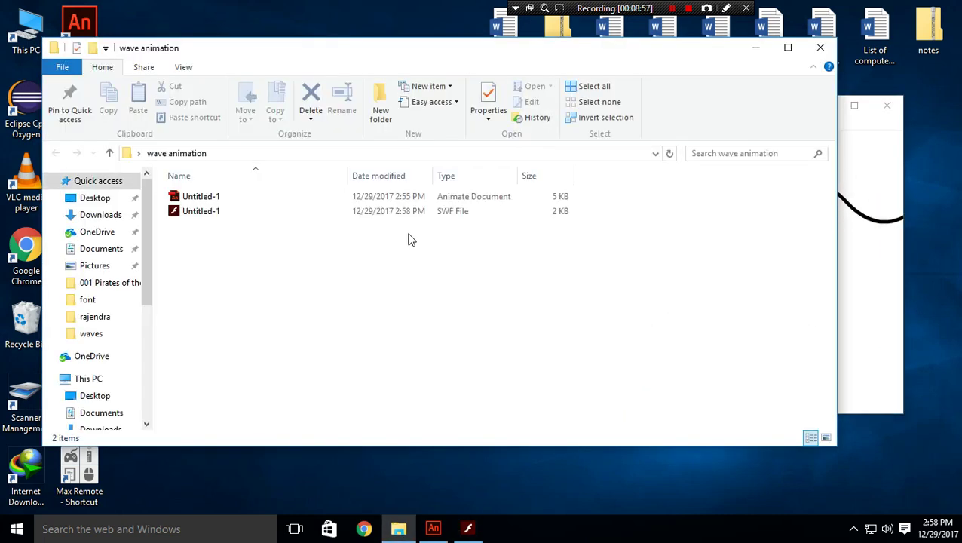
{"action": "double_click", "coordinate": [413, 212]}
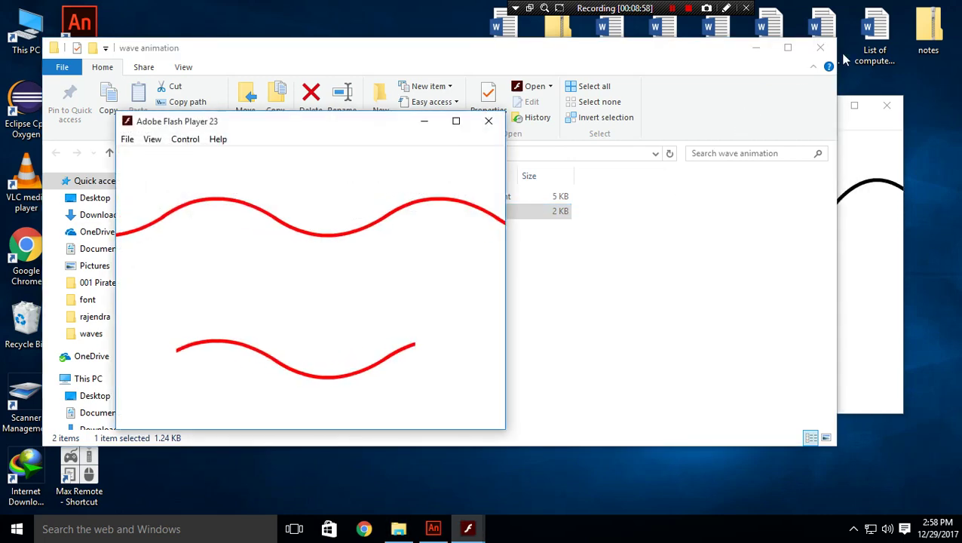
{"action": "left_click_drag", "start_coordinate": [290, 125], "coordinate": [242, 105]}
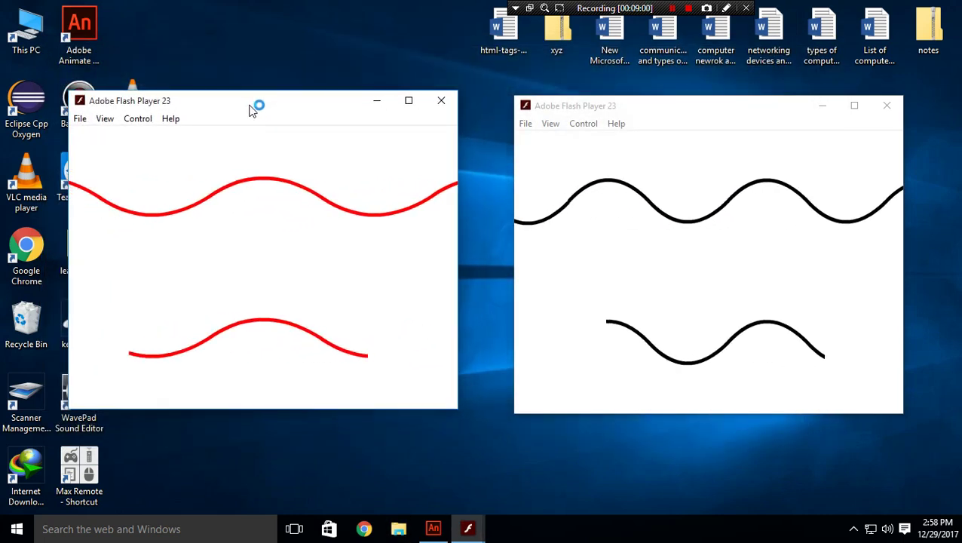